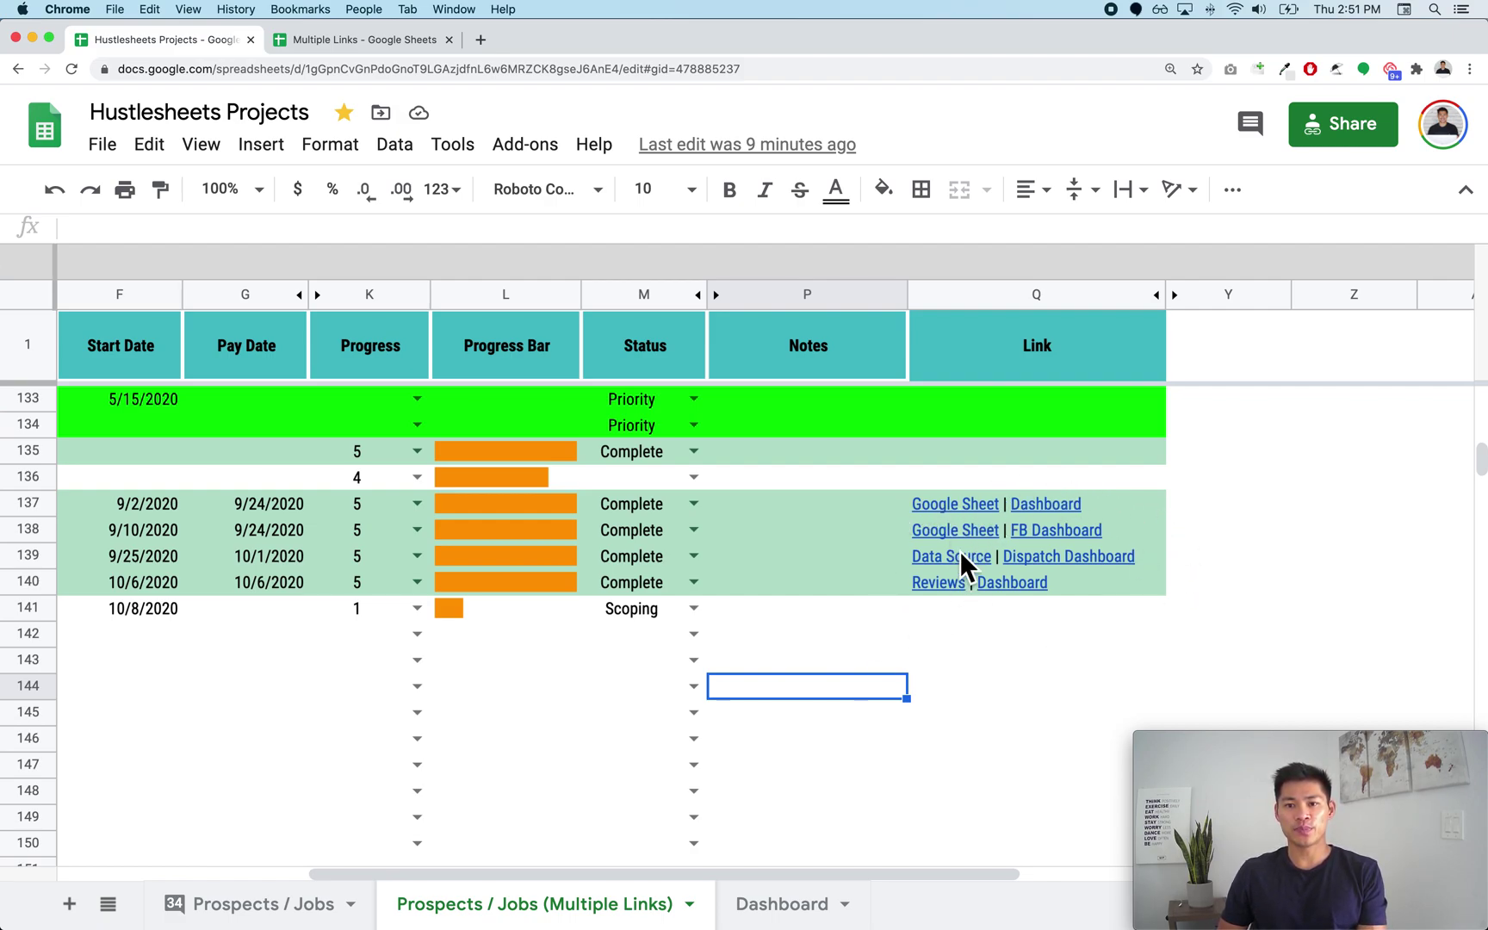
# Step: Preview cell Q140's links, open its linked review report, then switch to the Multiple Links spreadsheet
pyautogui.click(1100, 587)
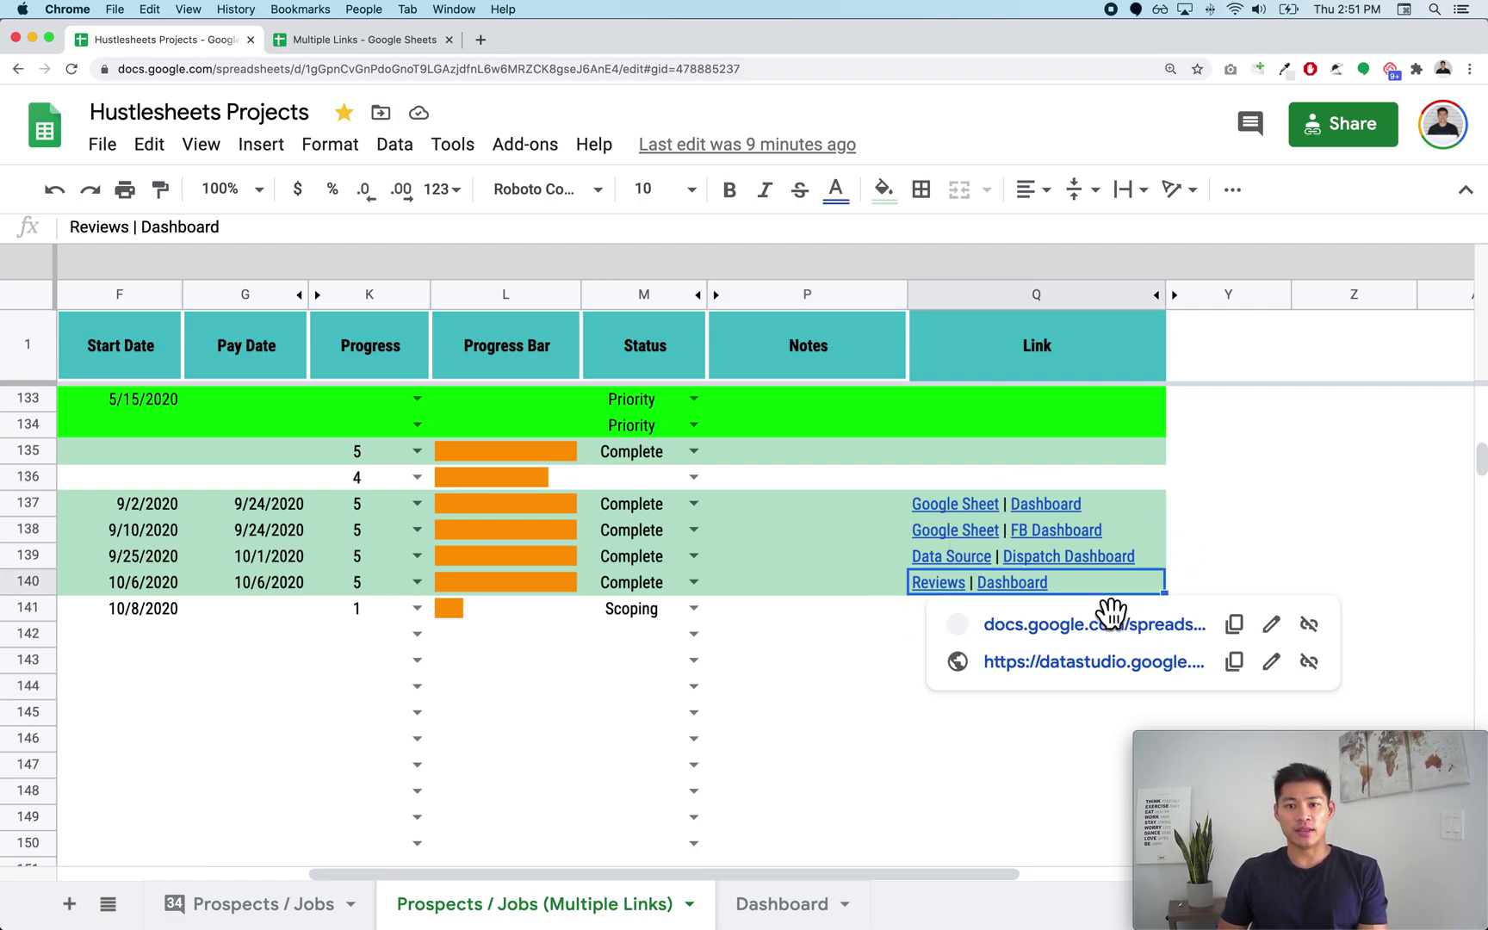
pyautogui.click(1080, 663)
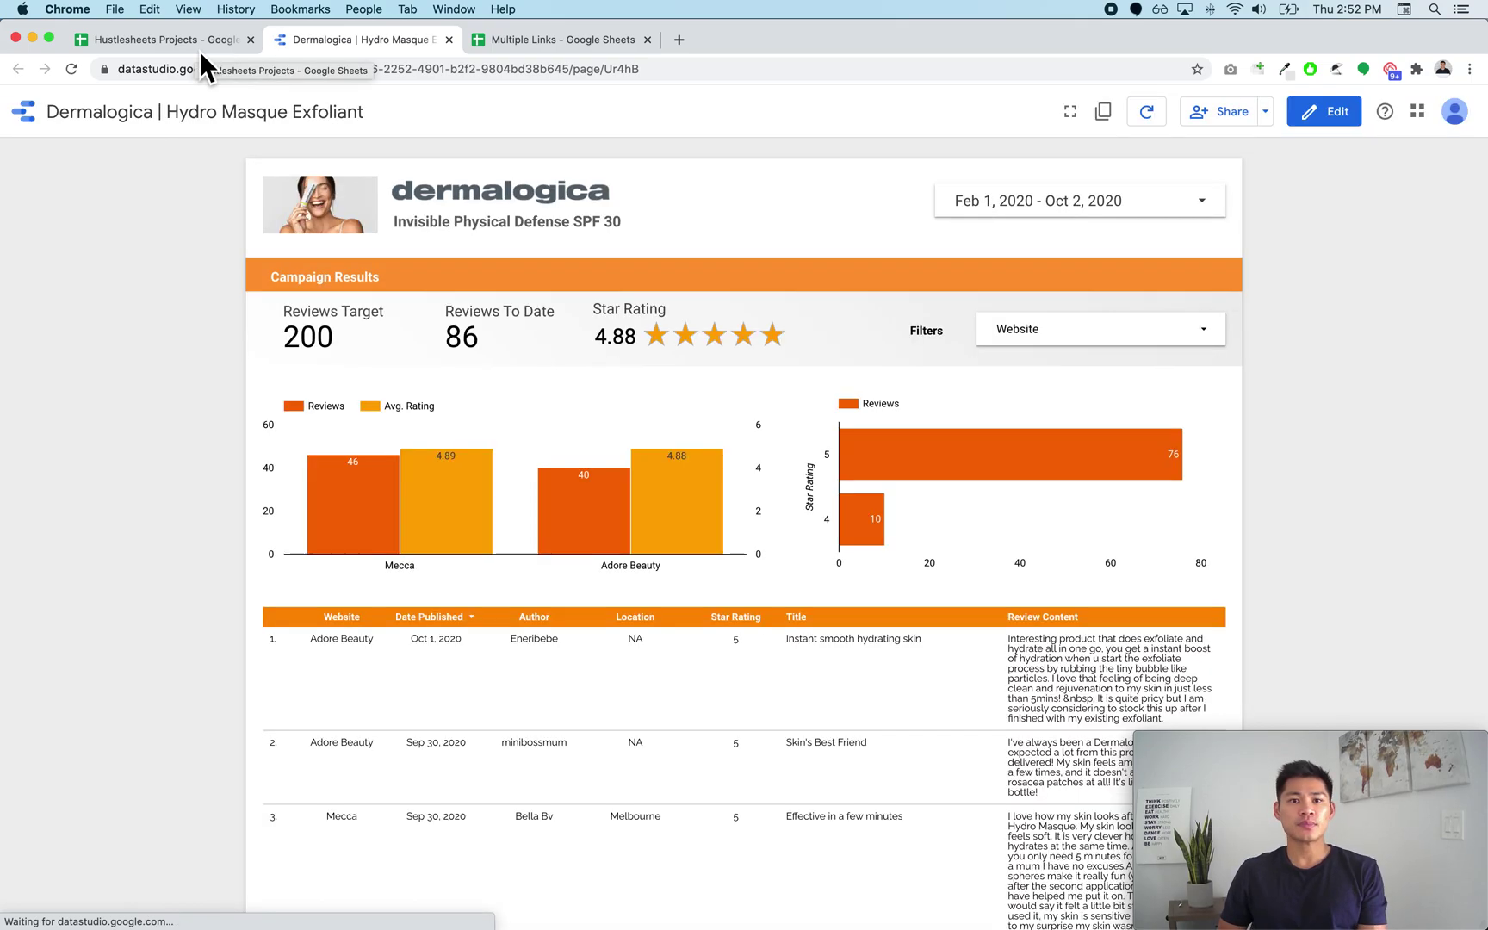
pyautogui.click(567, 42)
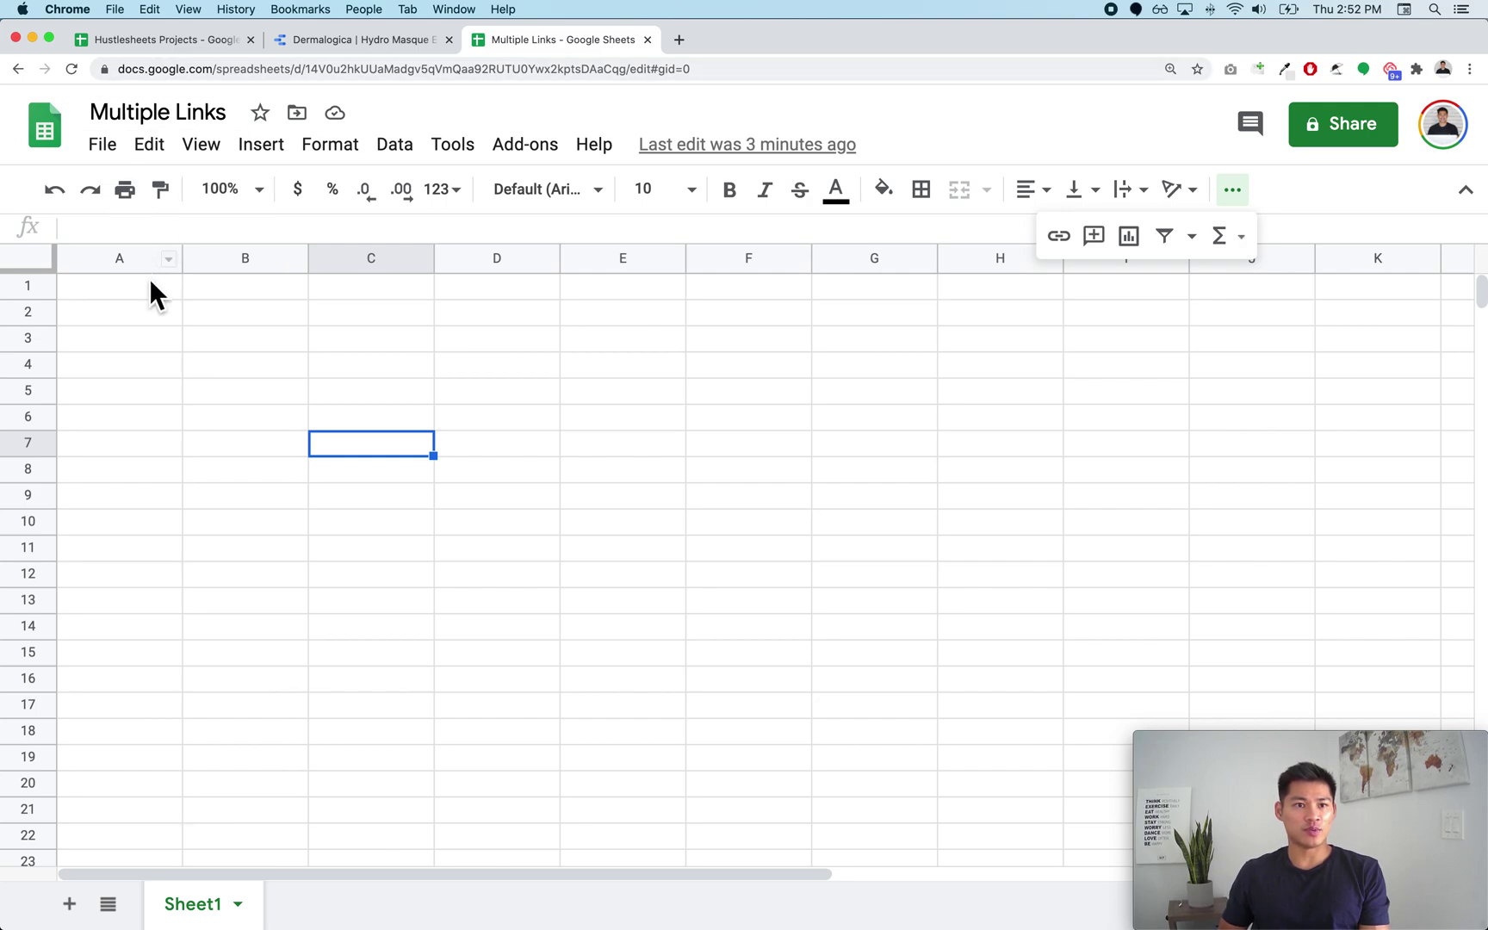
# Step: Enter the header 'URL' in A1 and link the word Google in A2 to google.com
pyautogui.click(151, 286)
pyautogui.write('URL')
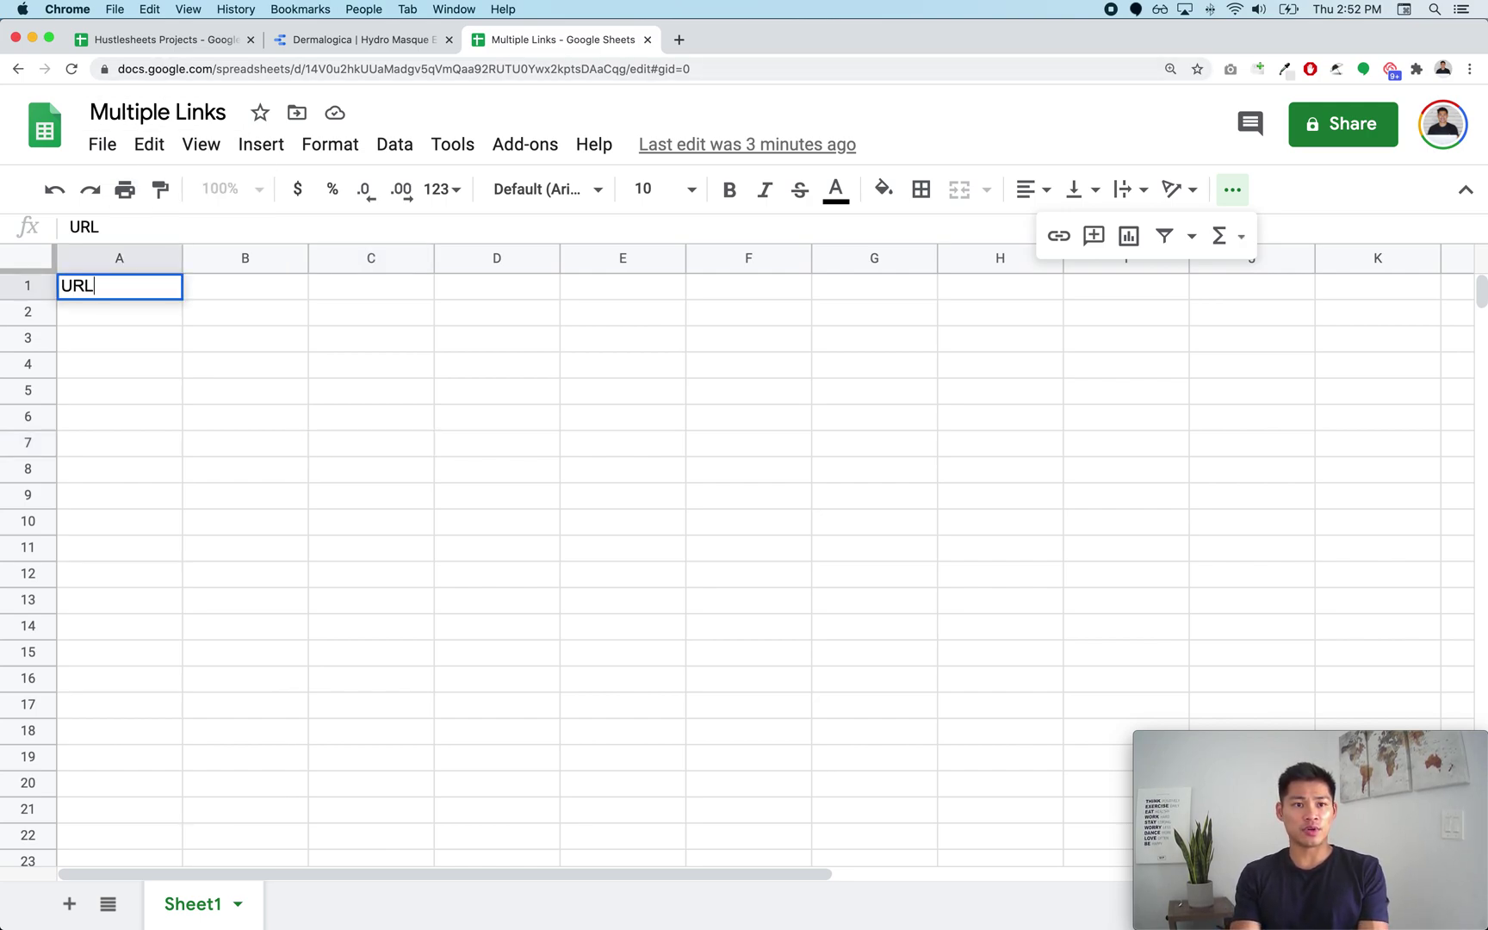
pyautogui.press('Return')
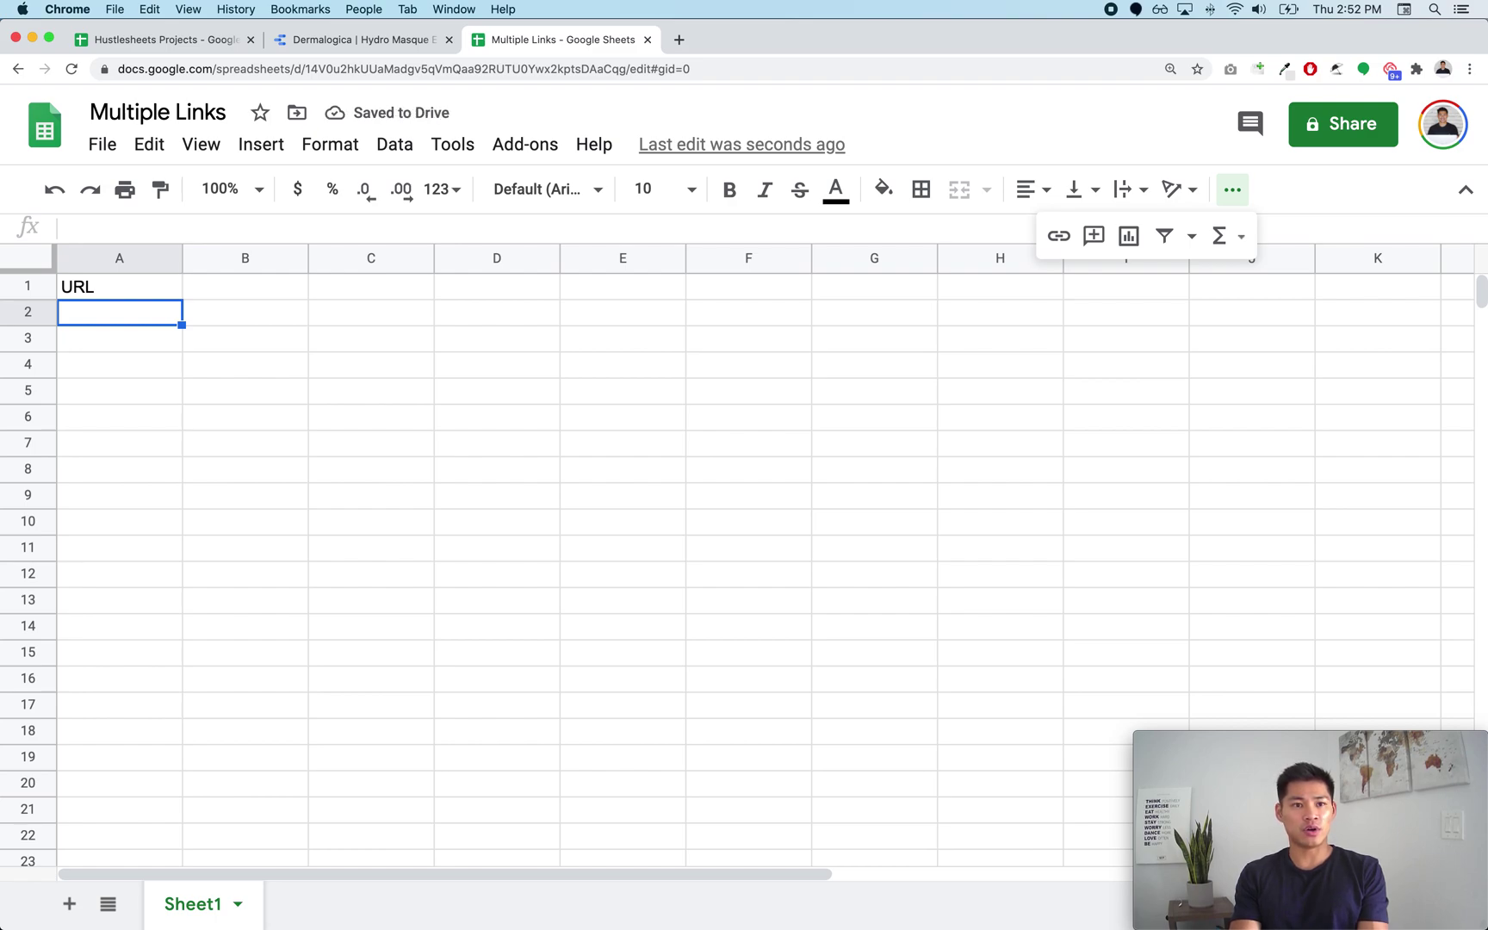
pyautogui.write('Google')
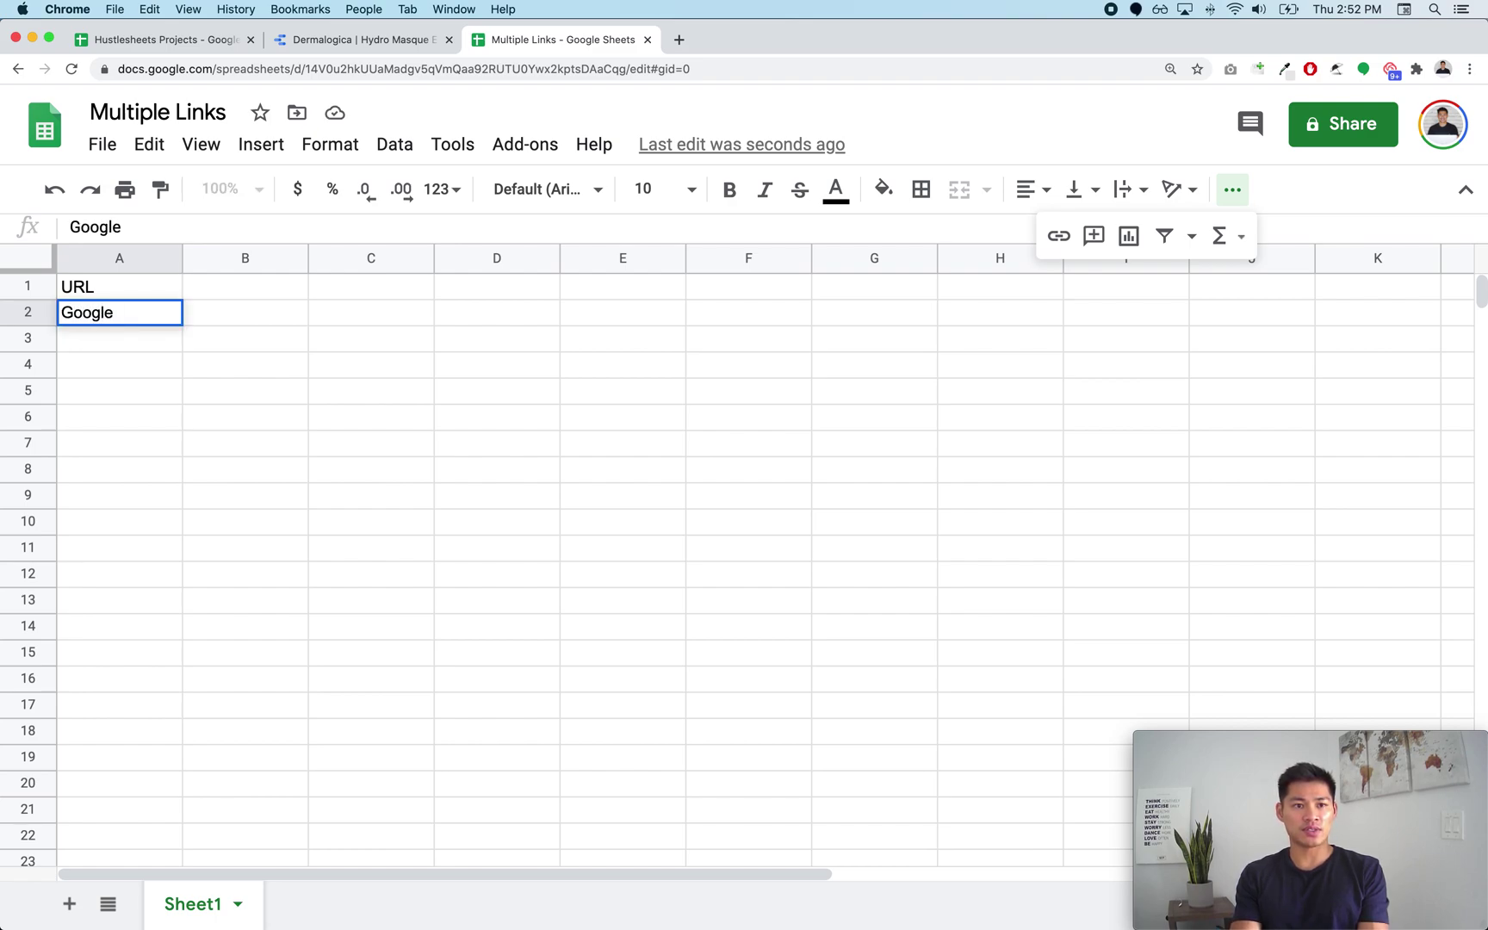
pyautogui.doubleClick(87, 325)
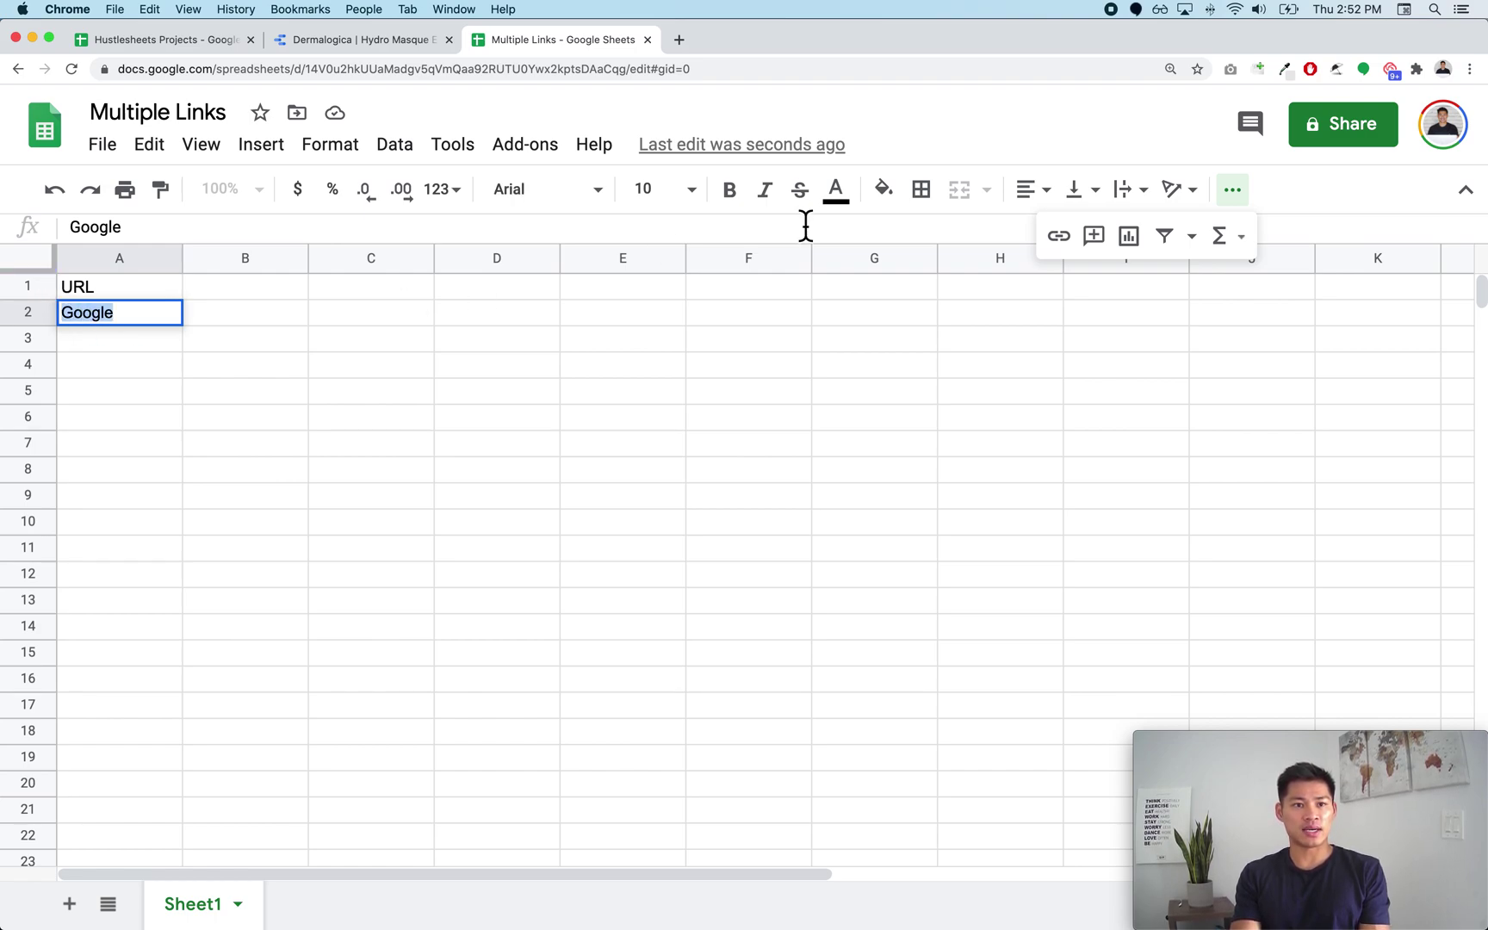
pyautogui.click(1072, 251)
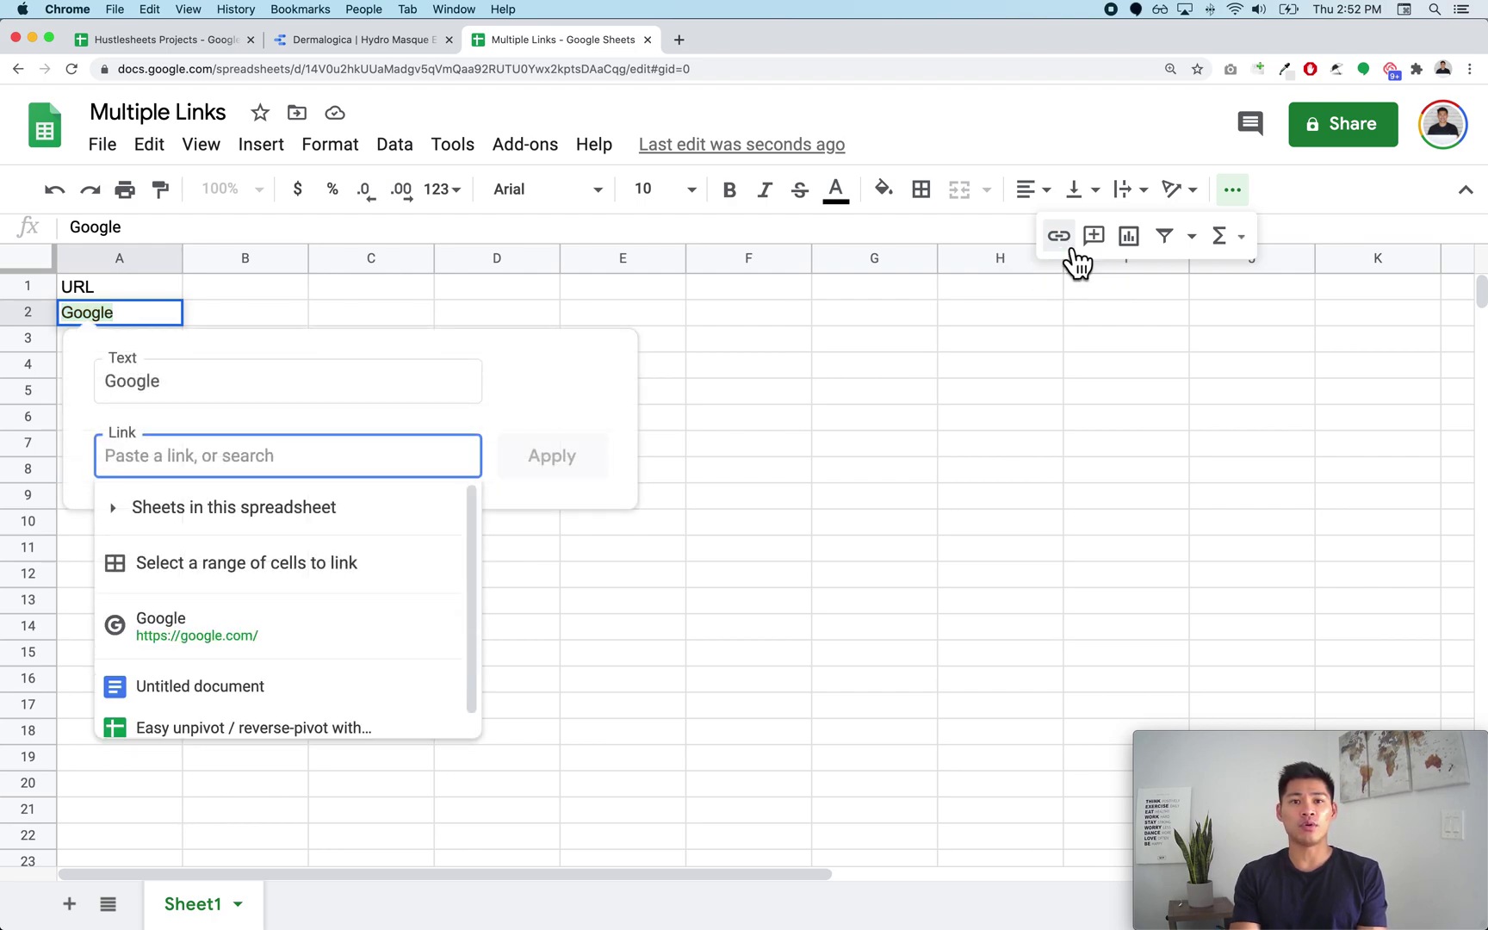
pyautogui.write('googl')
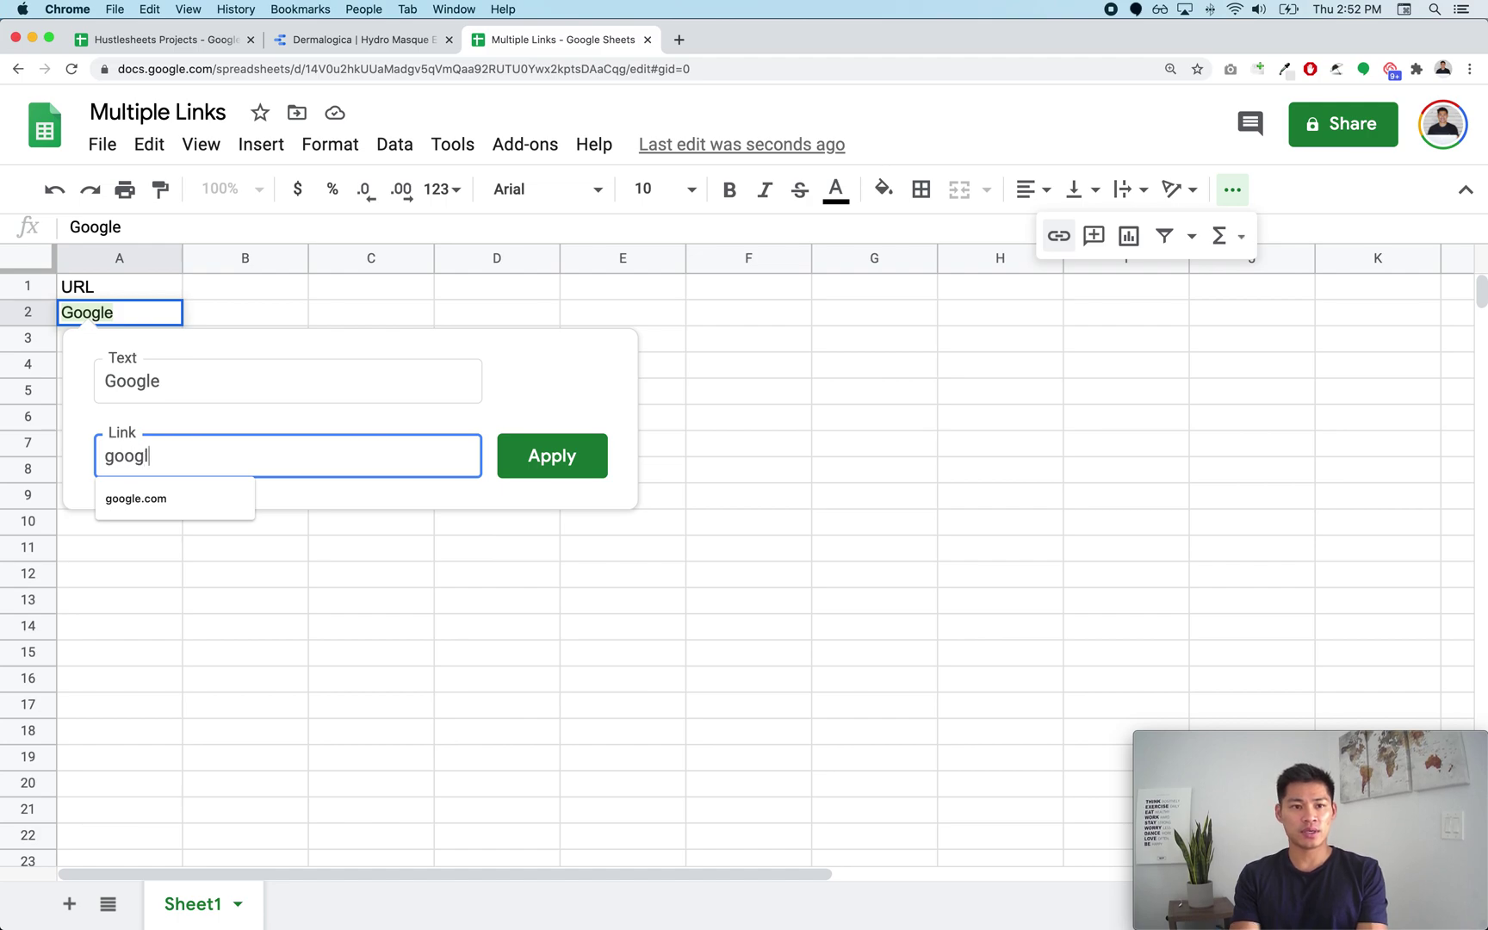
pyautogui.write('e.com')
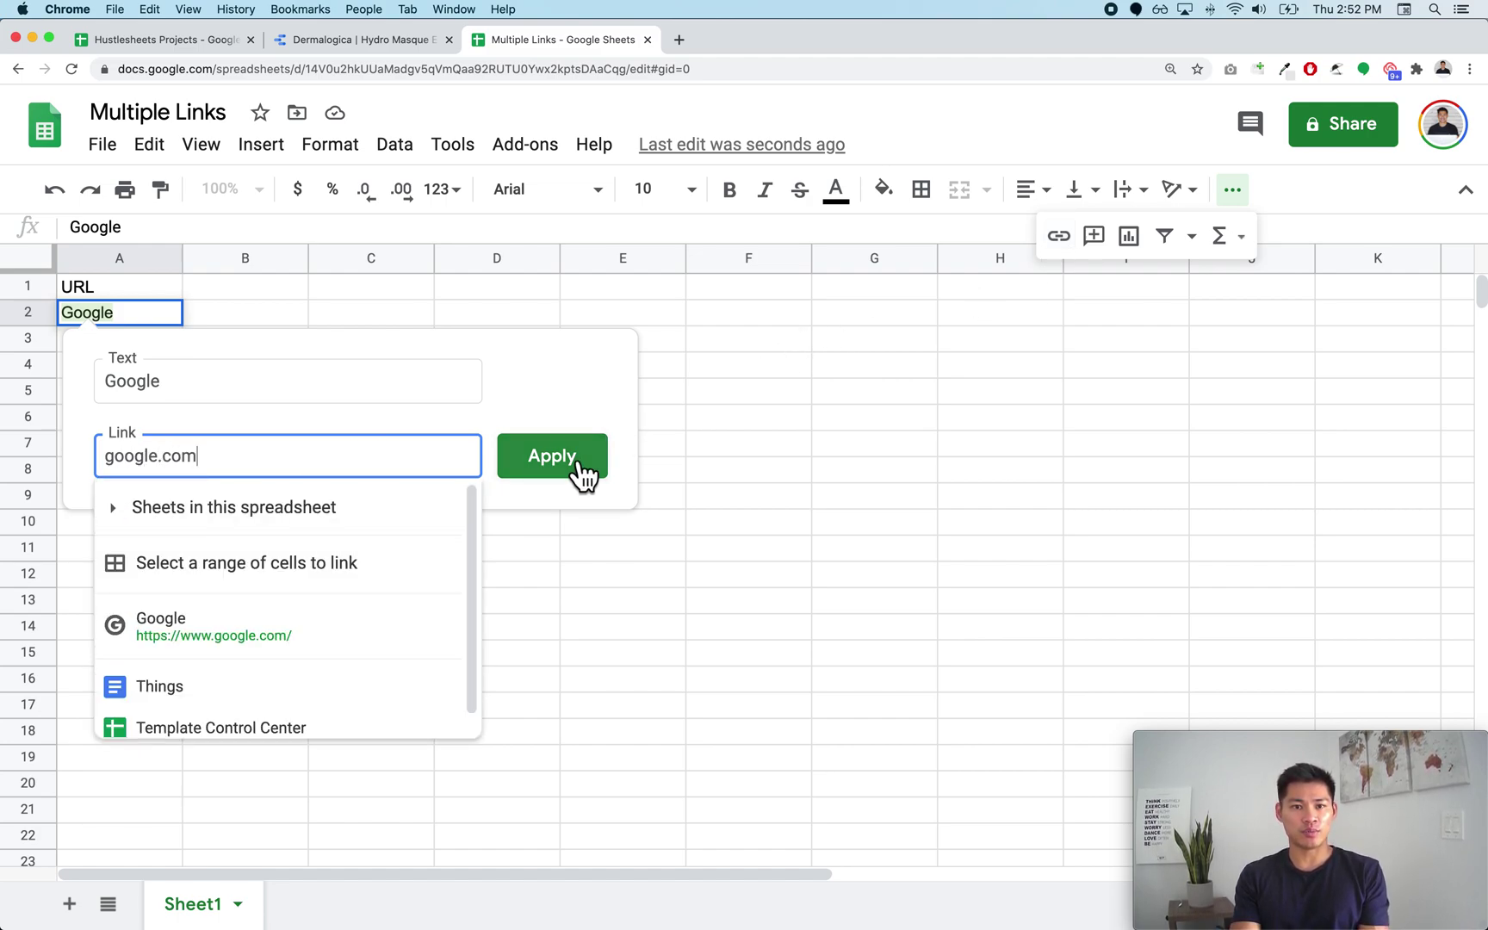
pyautogui.click(580, 471)
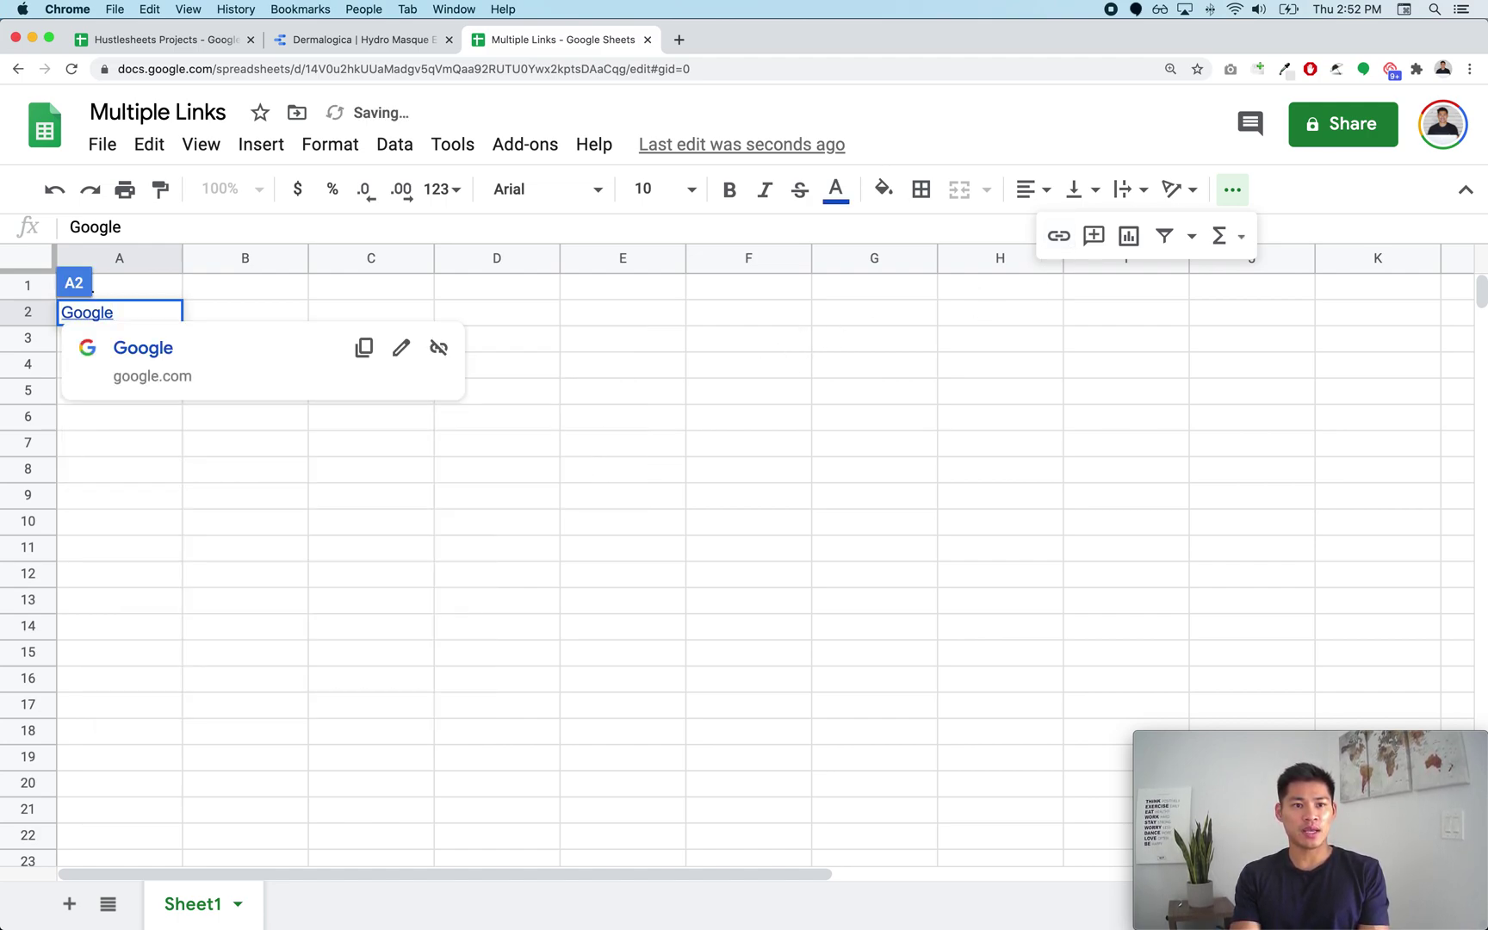
pyautogui.press('Down')
pyautogui.click(134, 315)
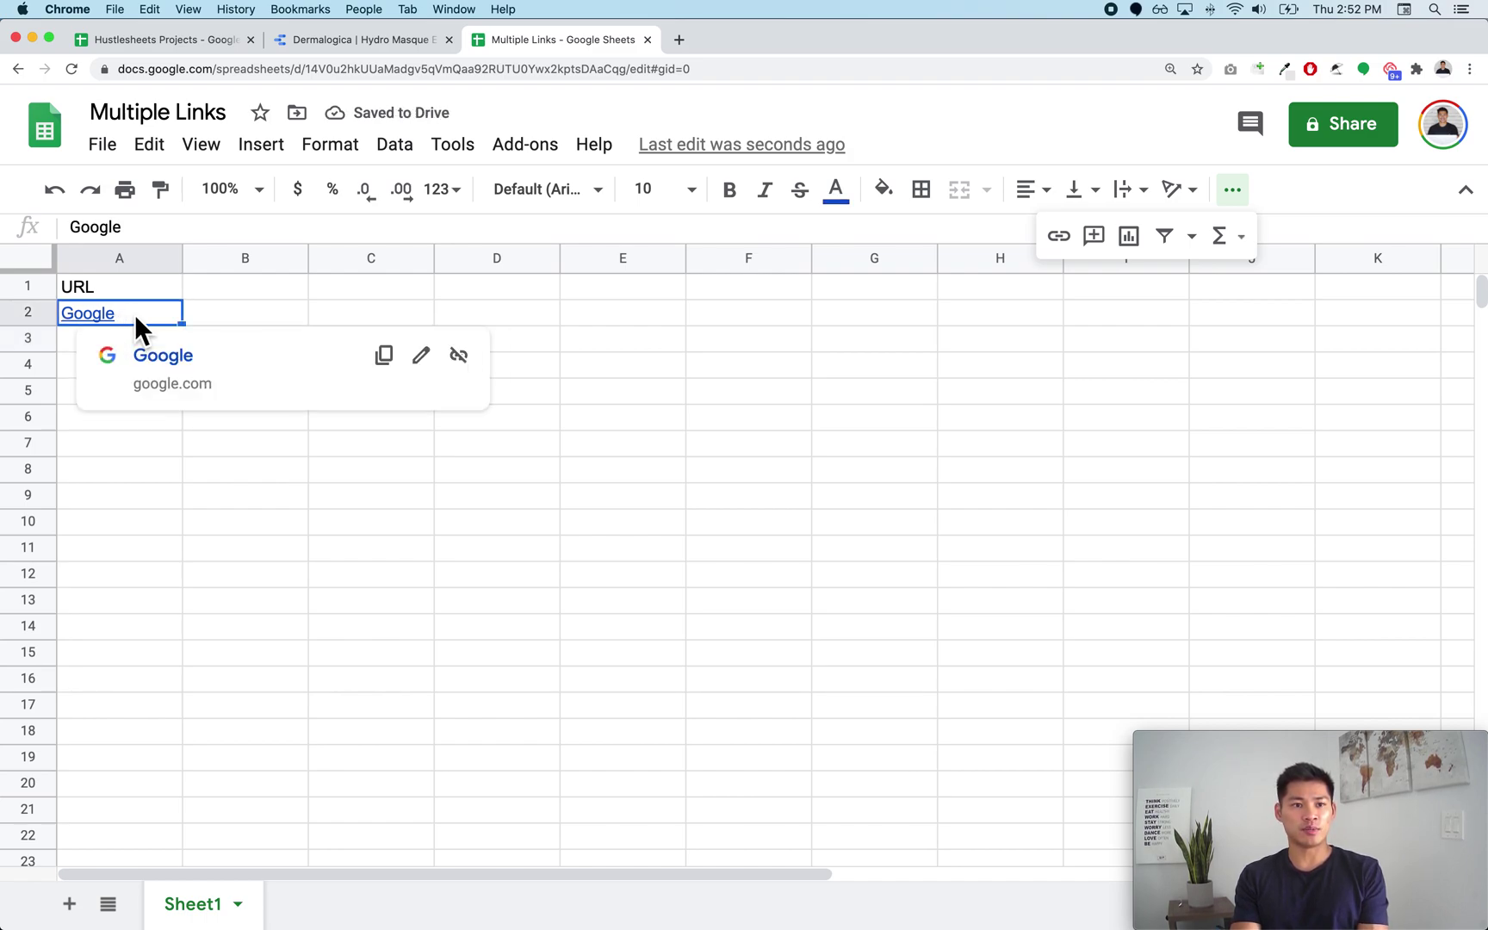
# Step: Add 'NBA' after Google in A2 and link it to nba.com
pyautogui.press('Return')
pyautogui.press('Escape')
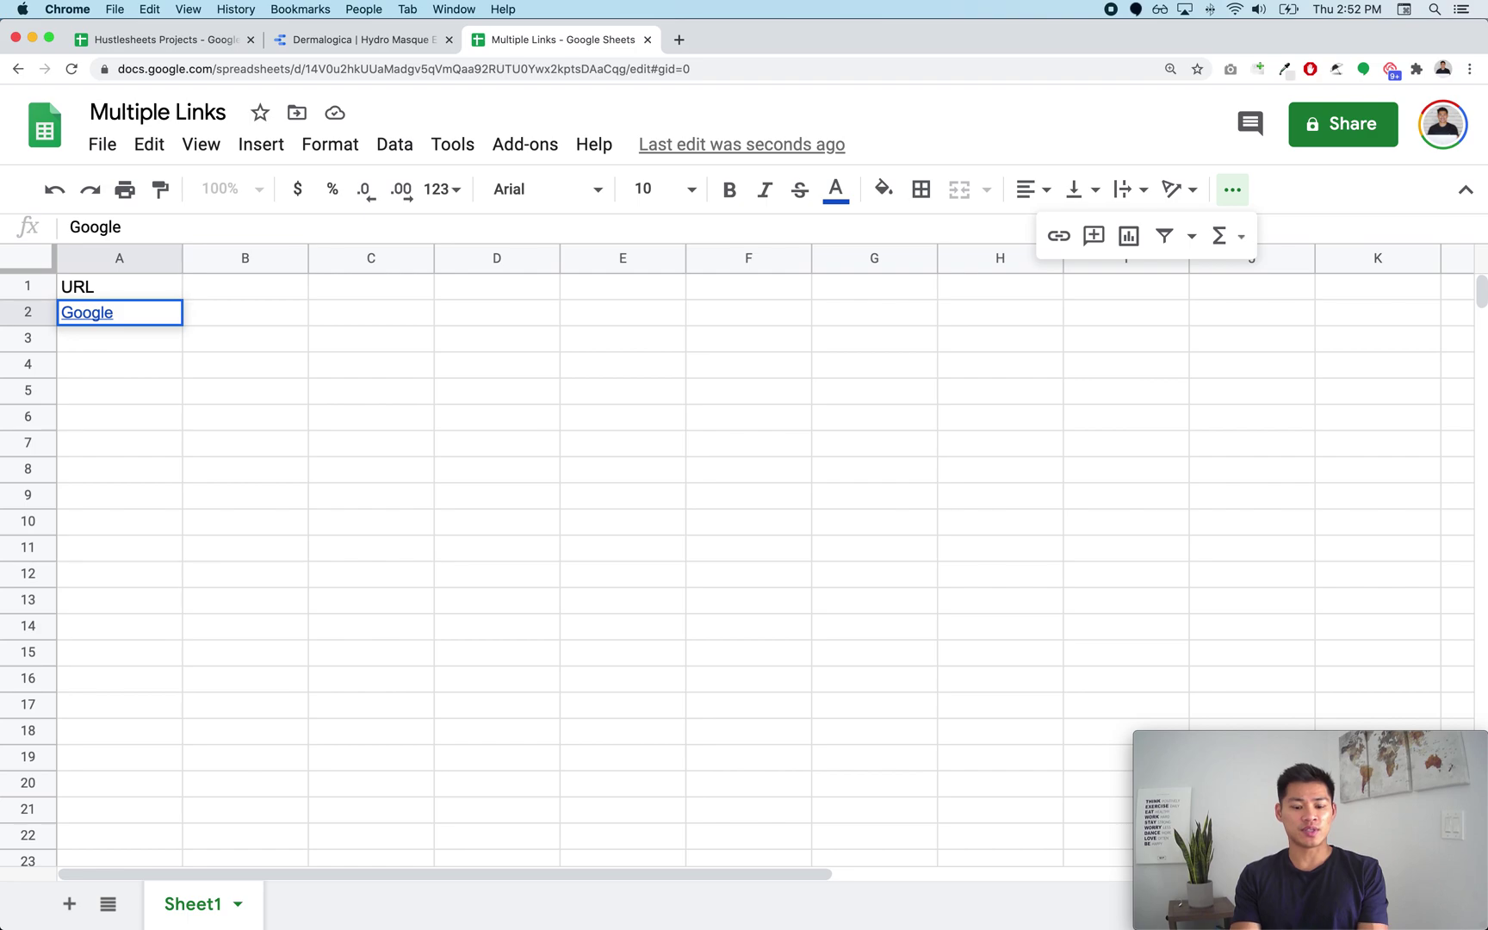
pyautogui.write(' NBA')
pyautogui.doubleClick(137, 323)
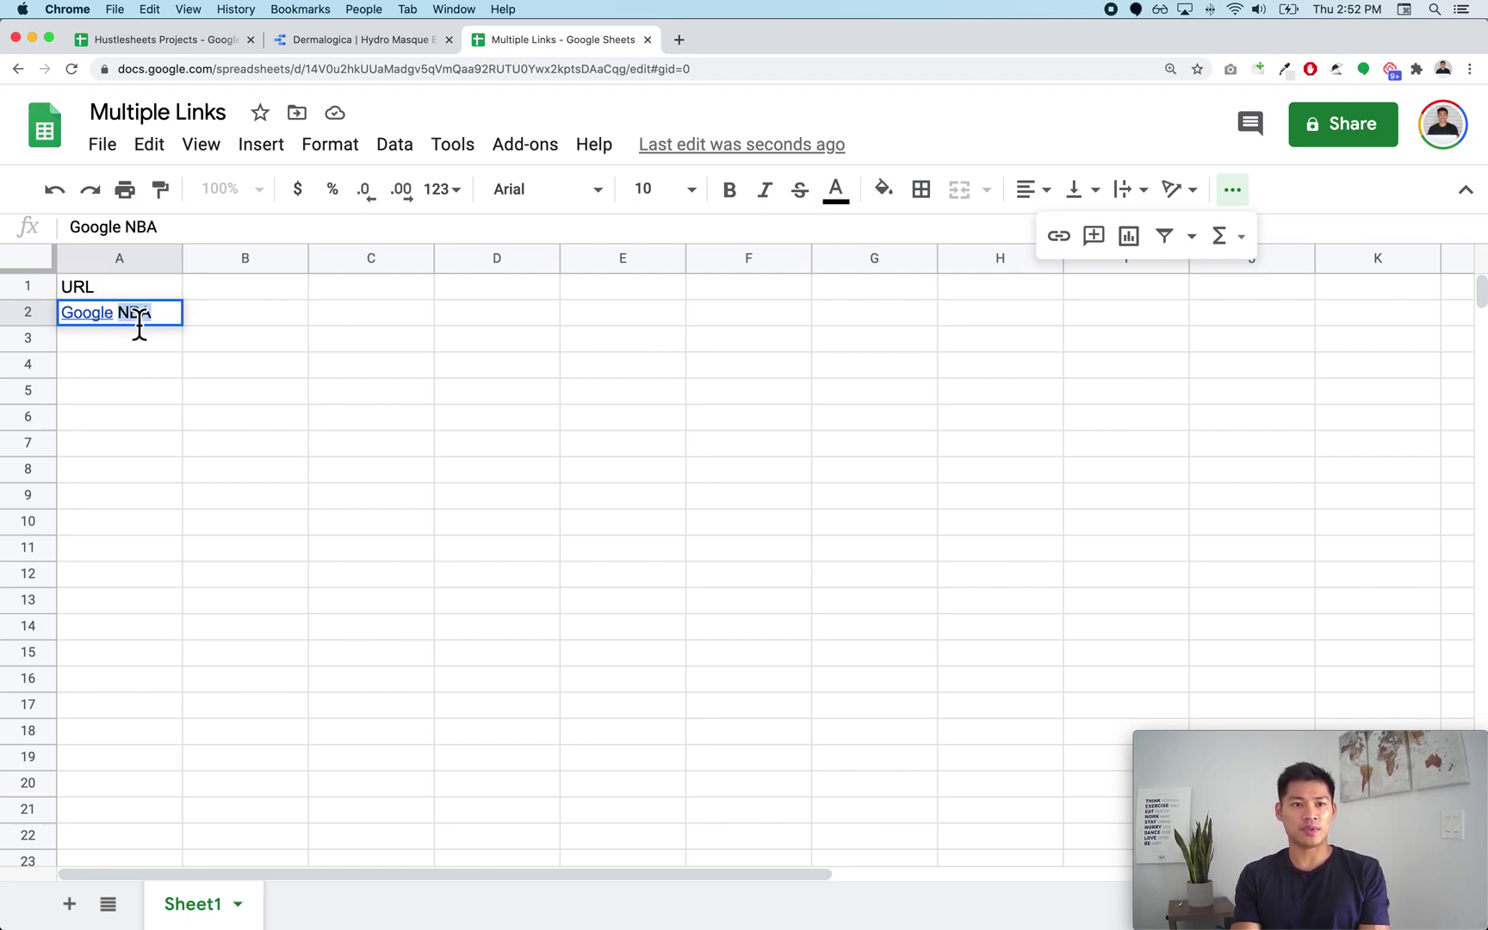
pyautogui.press('super+k')
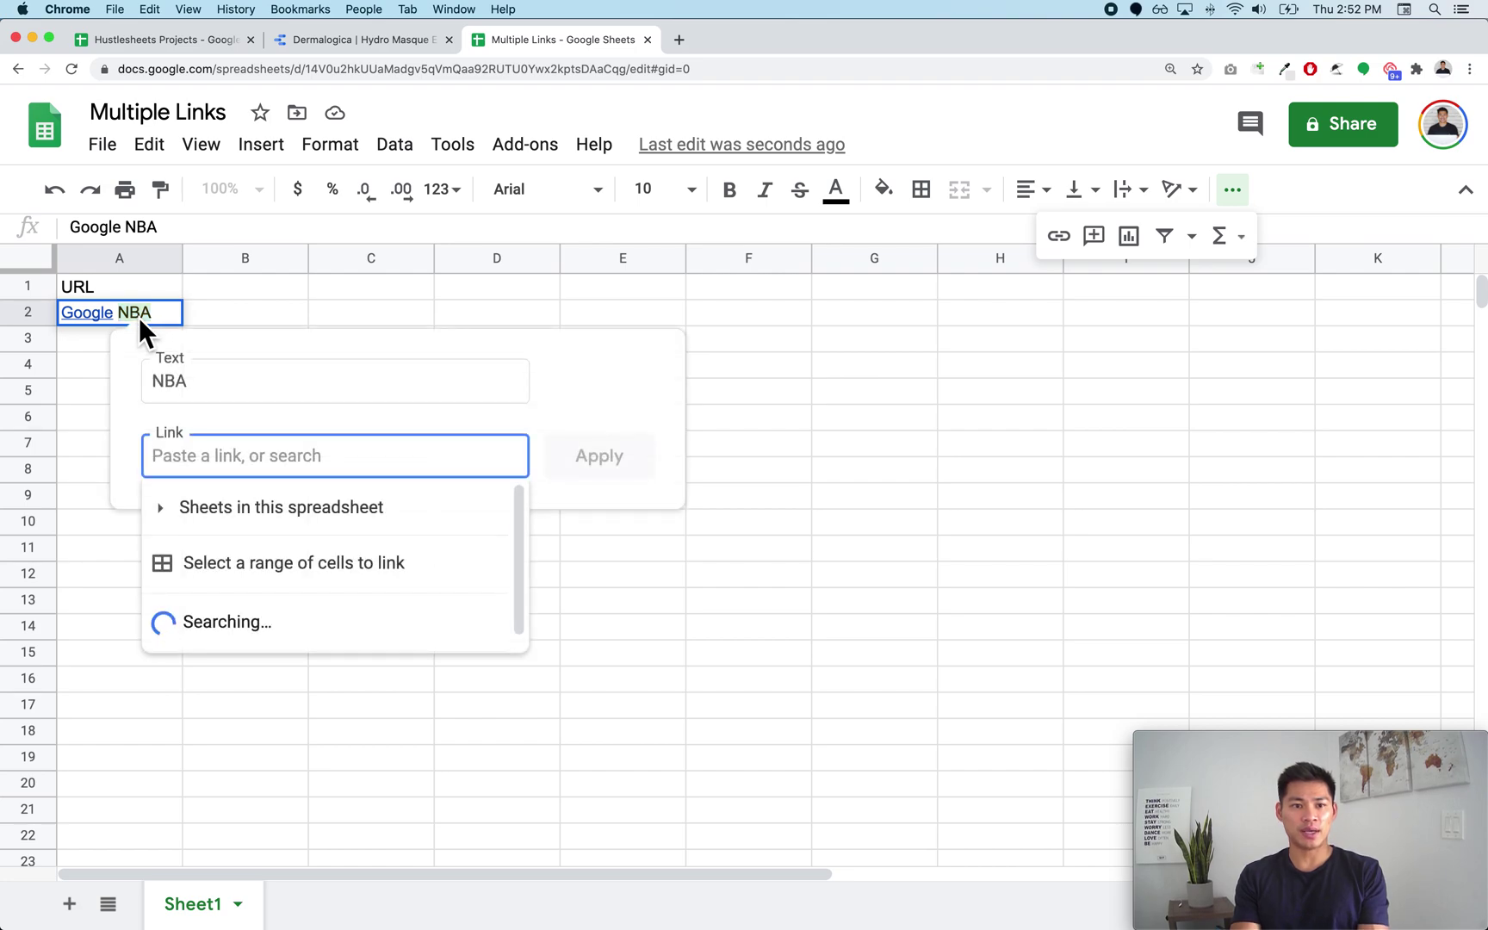
pyautogui.write('nba.co')
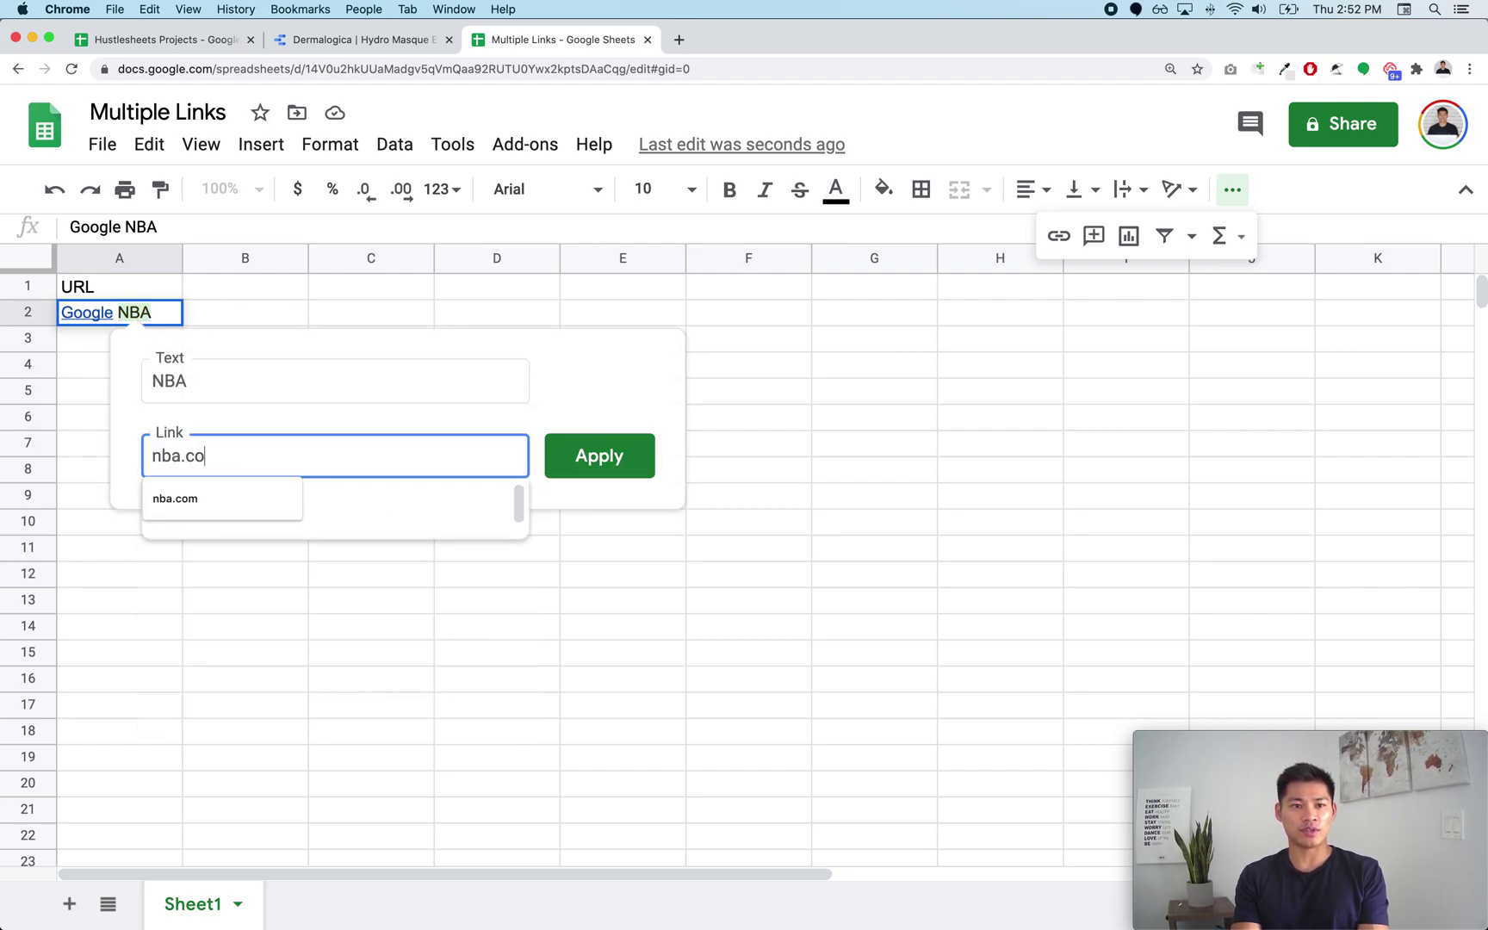
pyautogui.write('m')
pyautogui.click(599, 463)
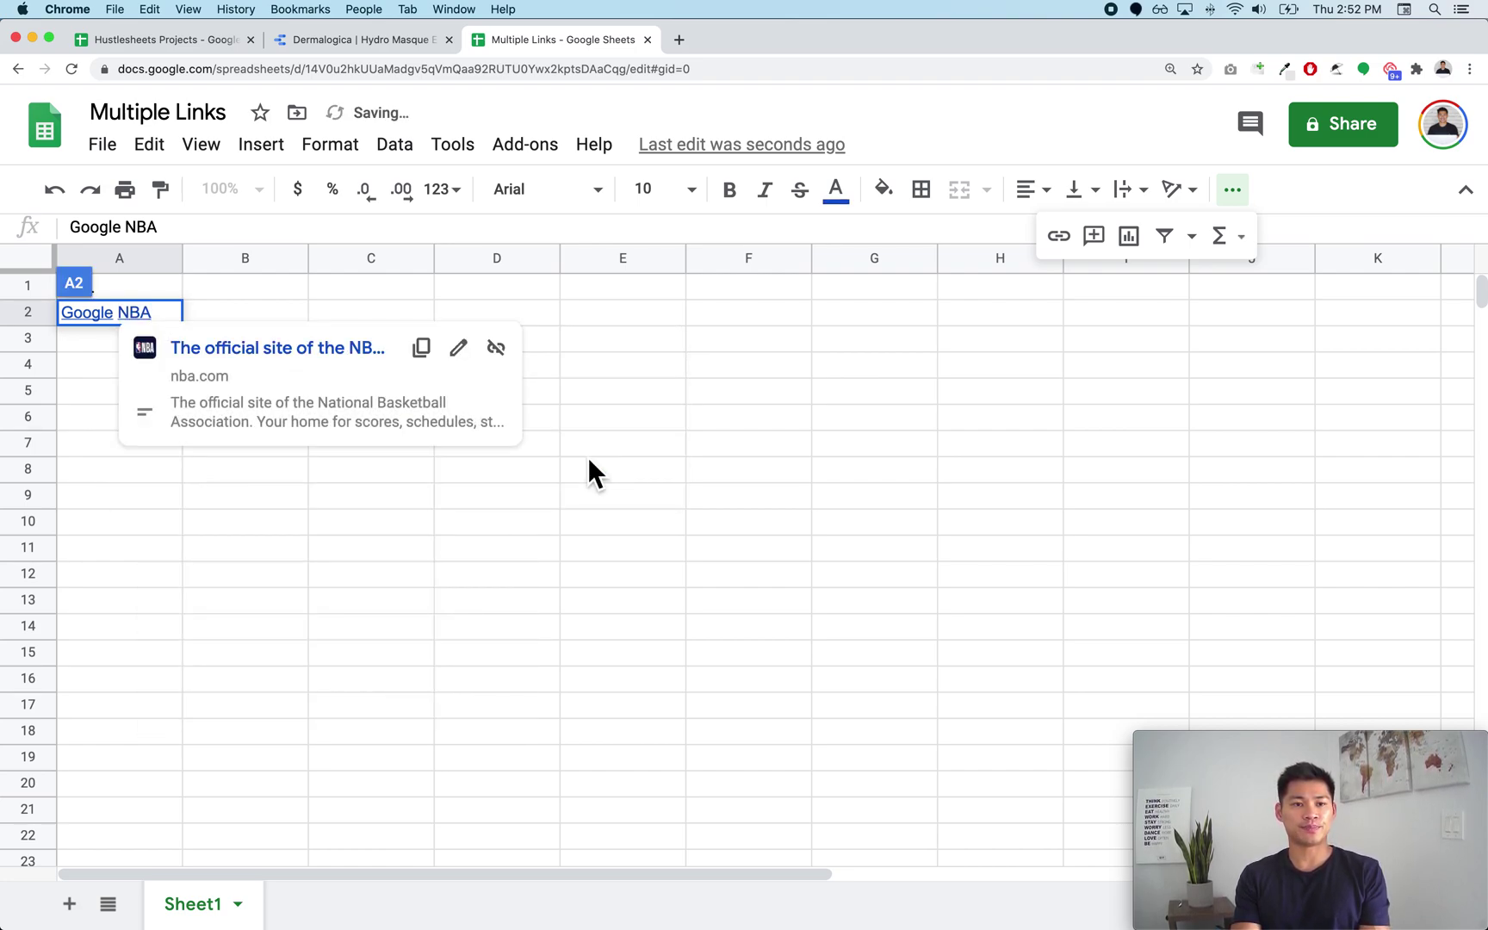
pyautogui.write(' Lakers')
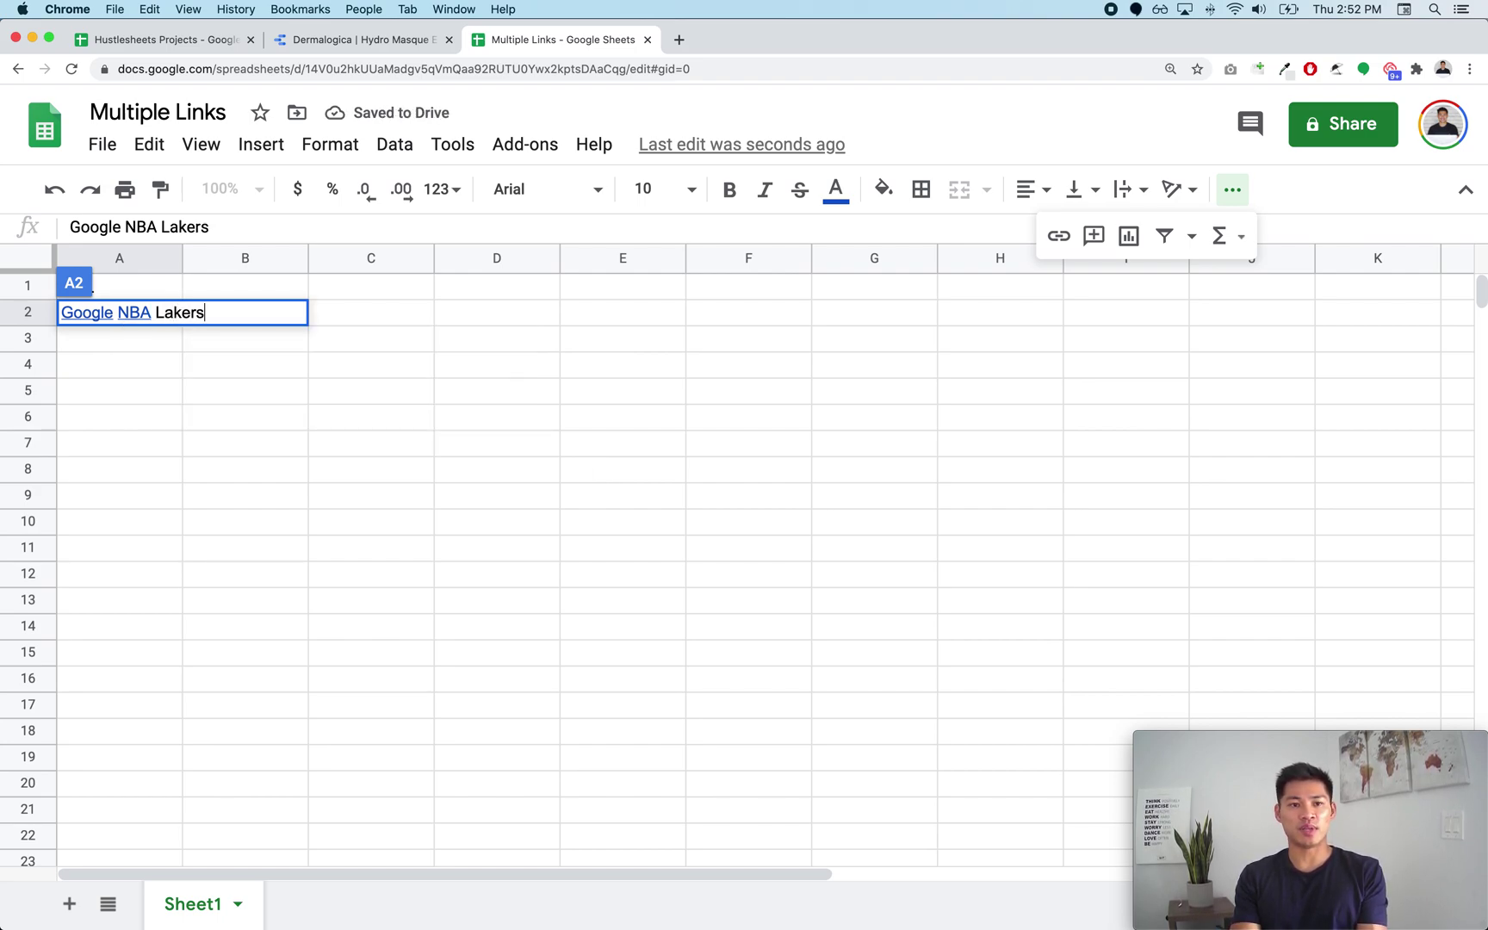
pyautogui.write(' Site')
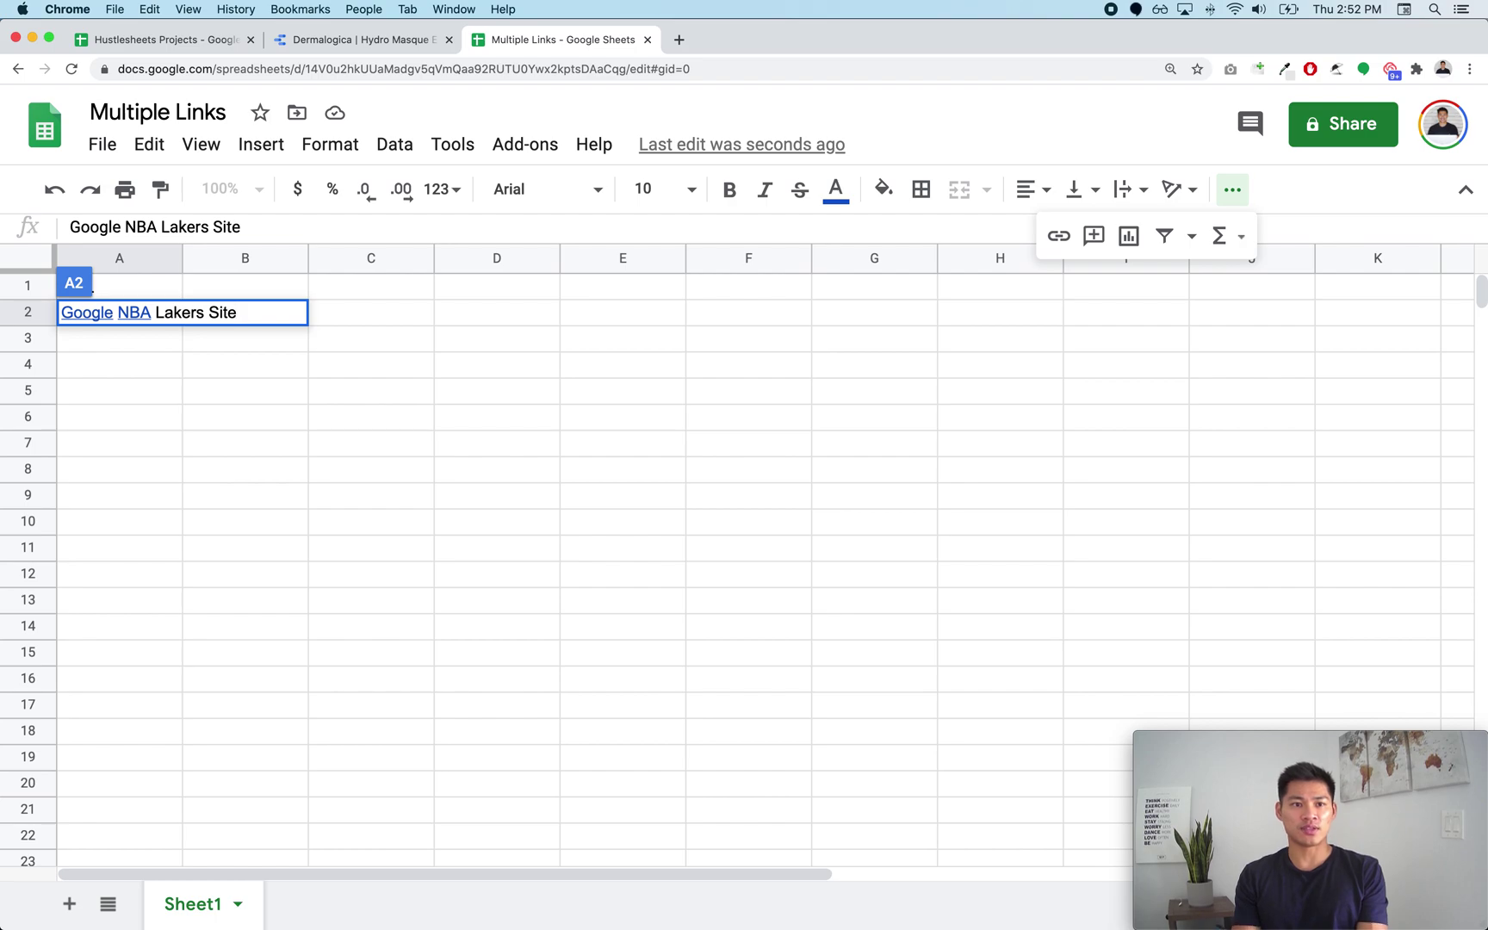
# Step: Link 'Lakers Site' in A2 to lakers.com and widen column A to fit
pyautogui.hotkey('alt', 'shift', 'Left')
pyautogui.hotkey('alt', 'shift', 'Left')
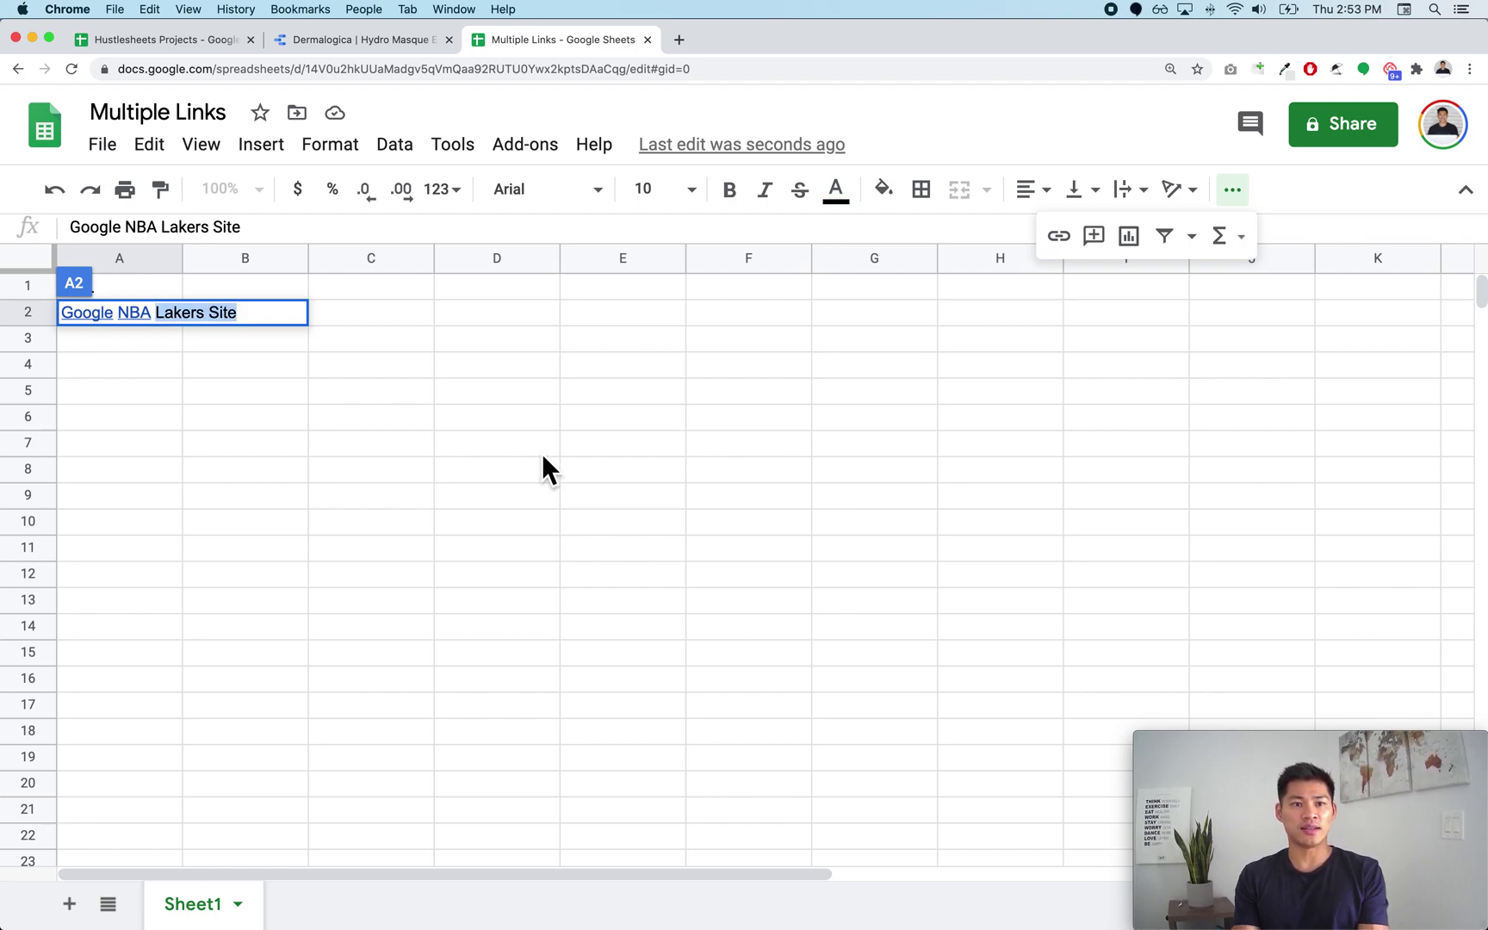
pyautogui.hotkey('ctrl', 'k')
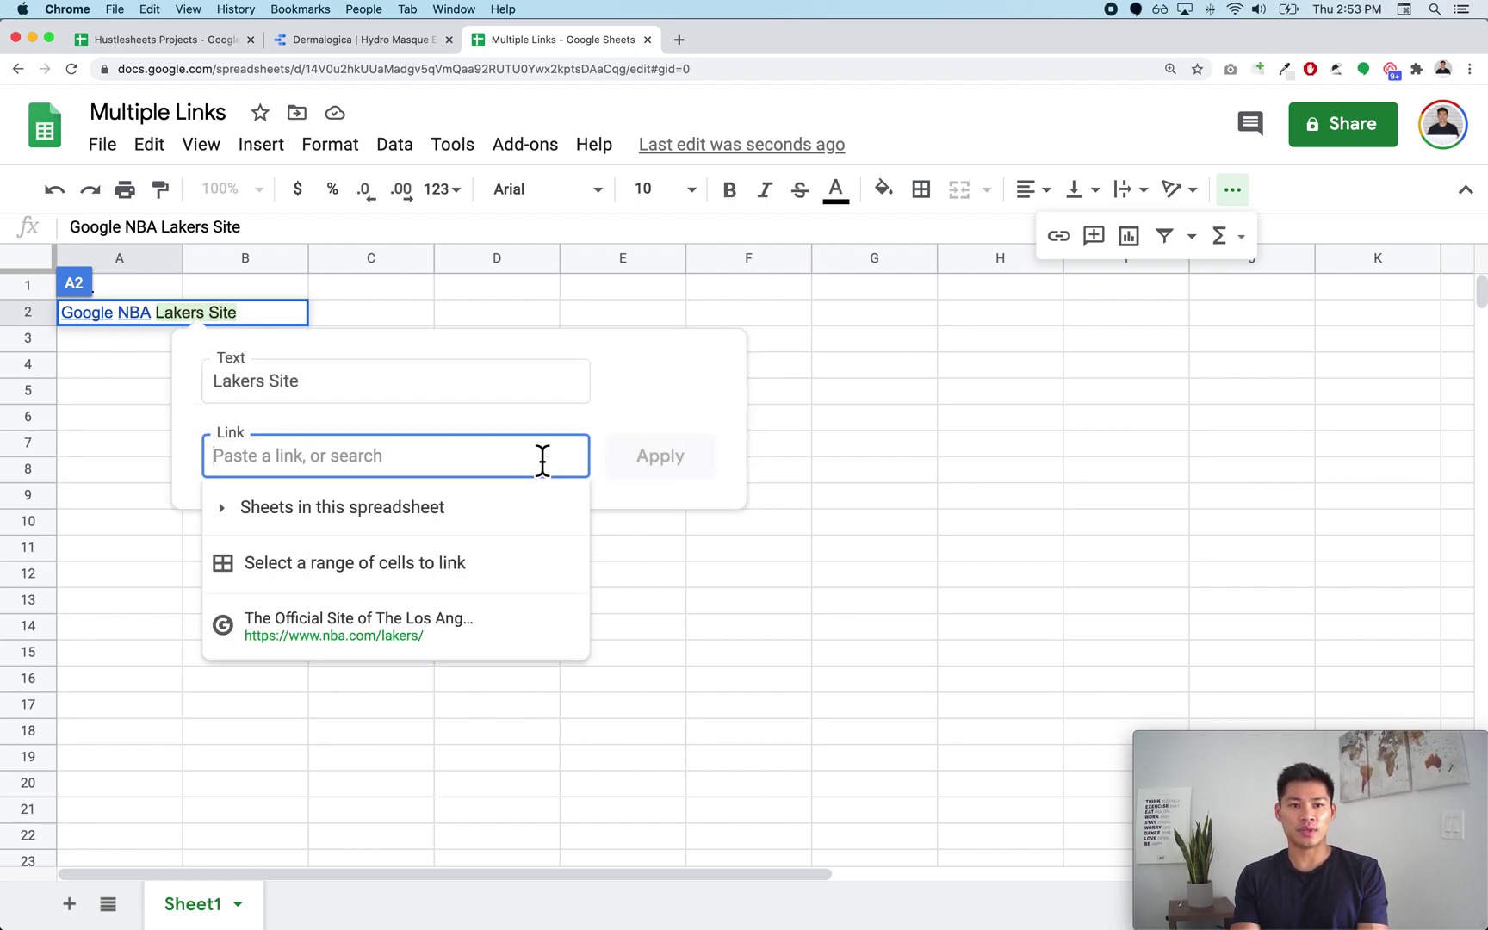
pyautogui.write('lakers.com')
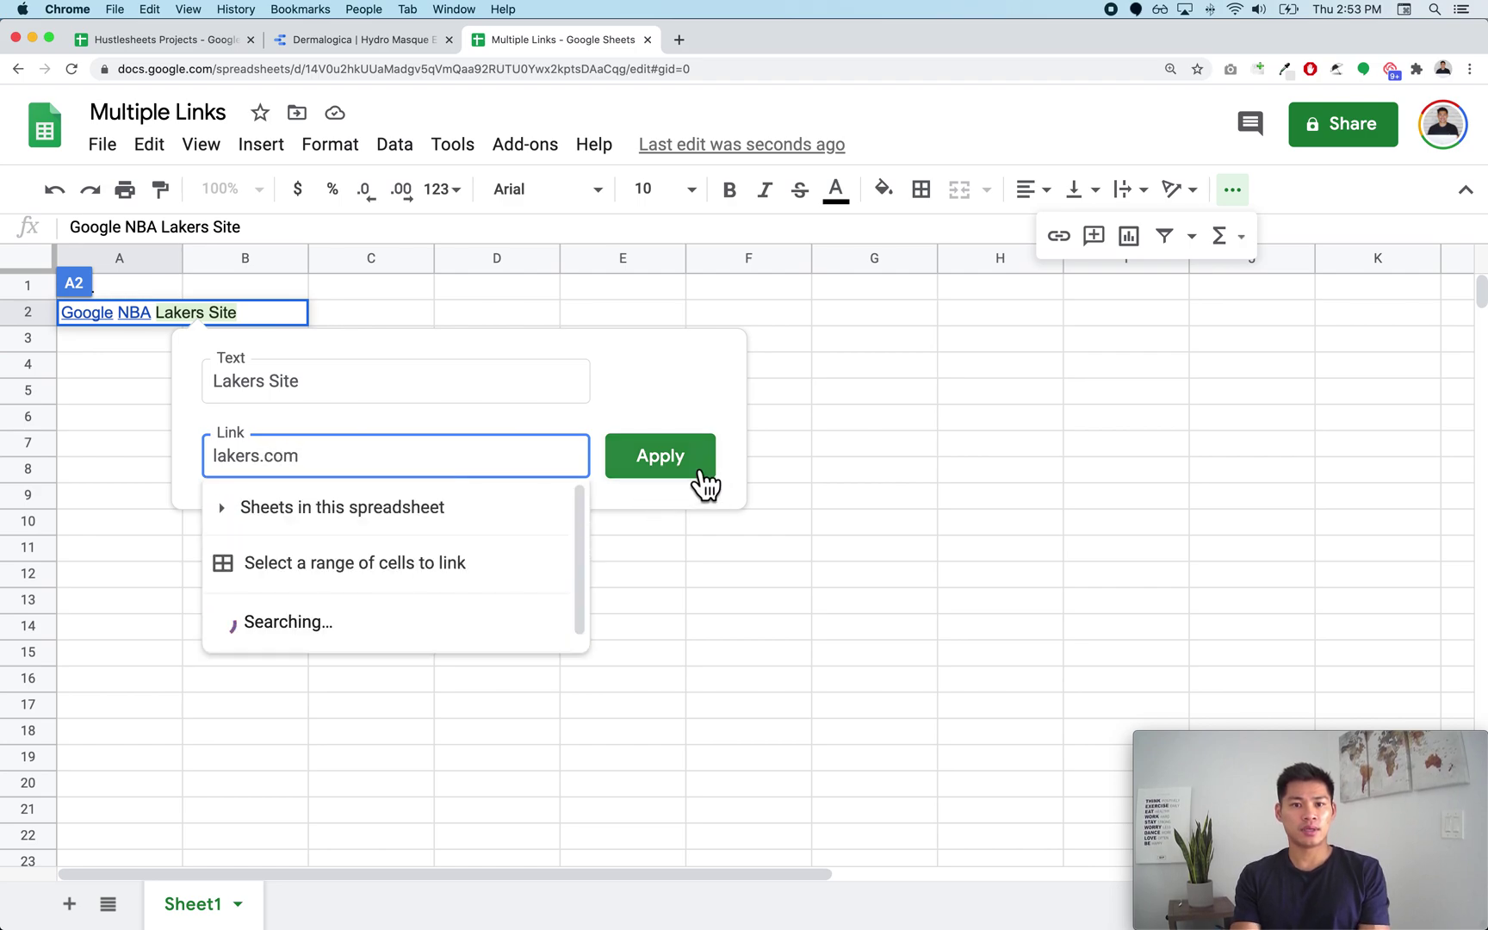
pyautogui.click(704, 485)
pyautogui.click(176, 444)
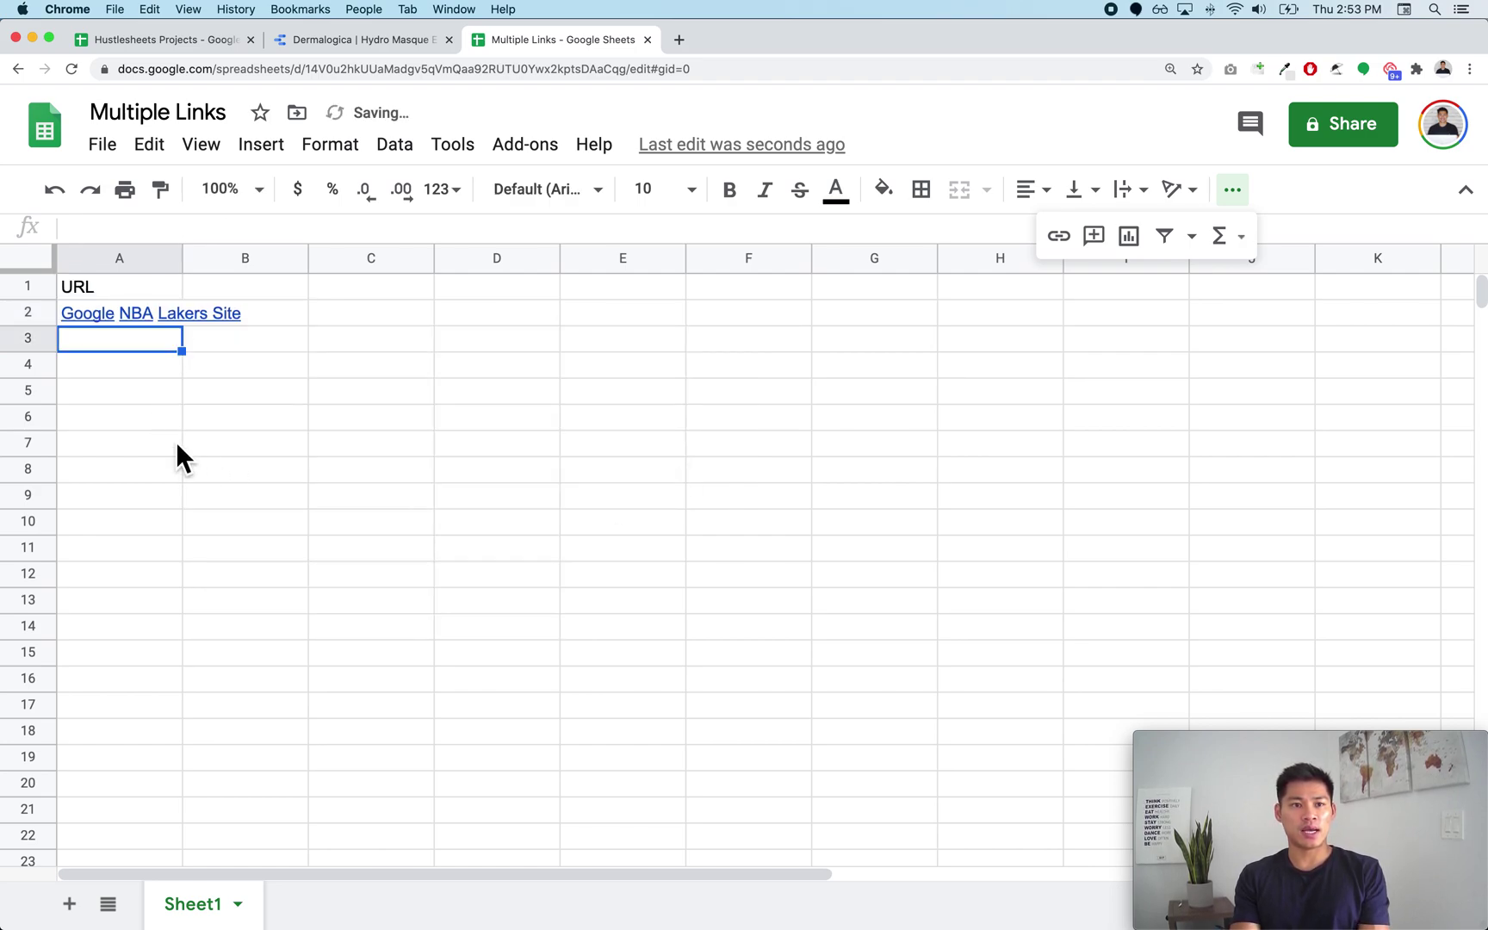
pyautogui.moveTo(194, 265); pyautogui.dragTo(281, 271)
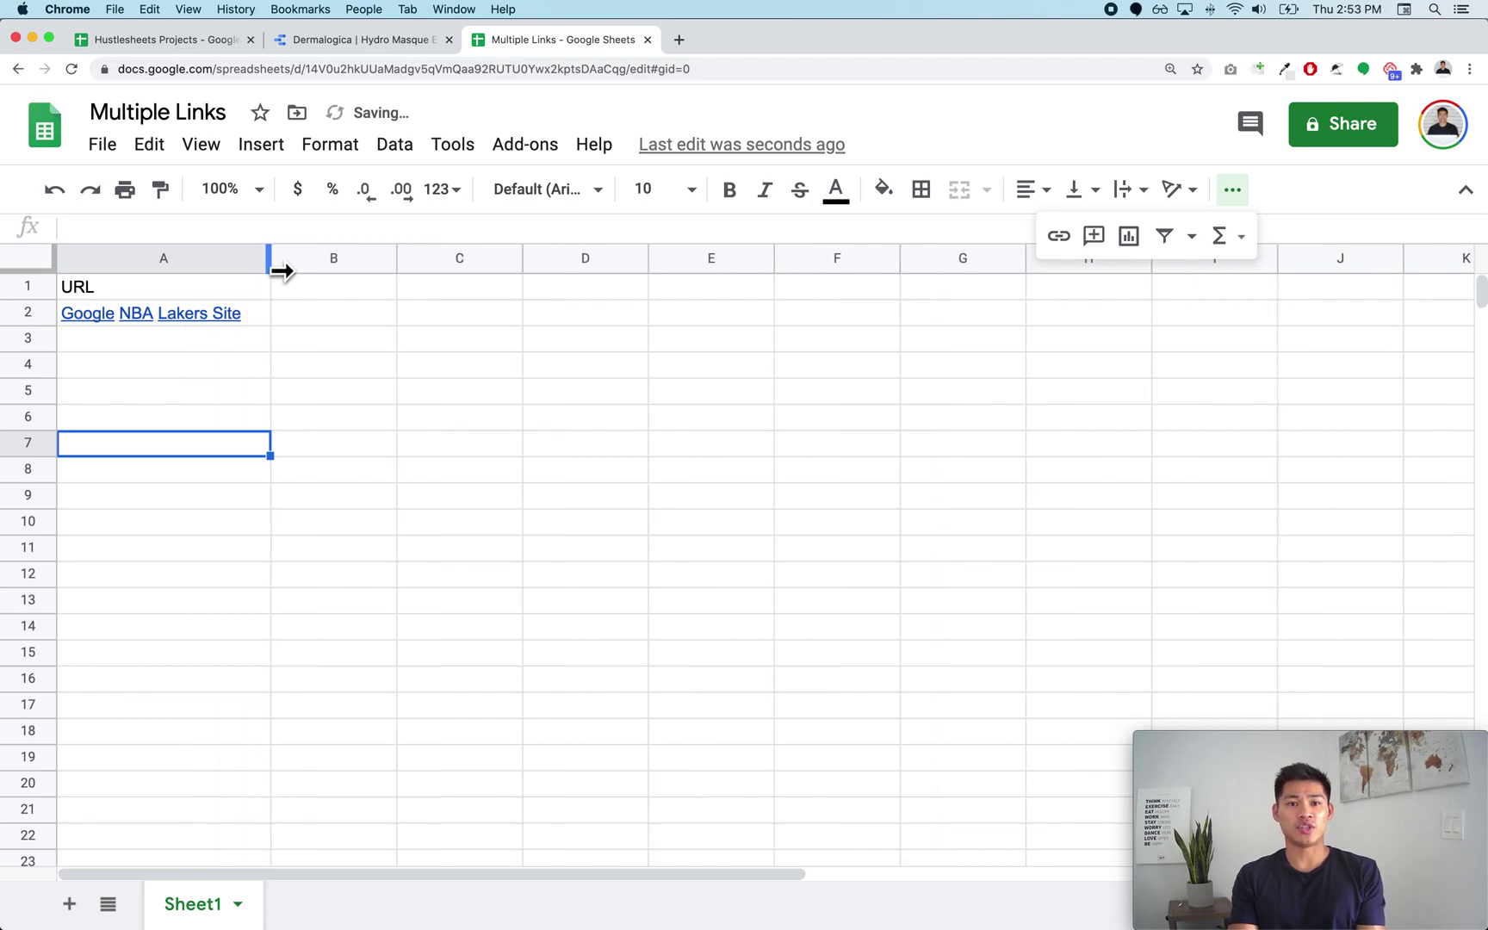
pyautogui.moveTo(150, 312)
pyautogui.click(284, 314)
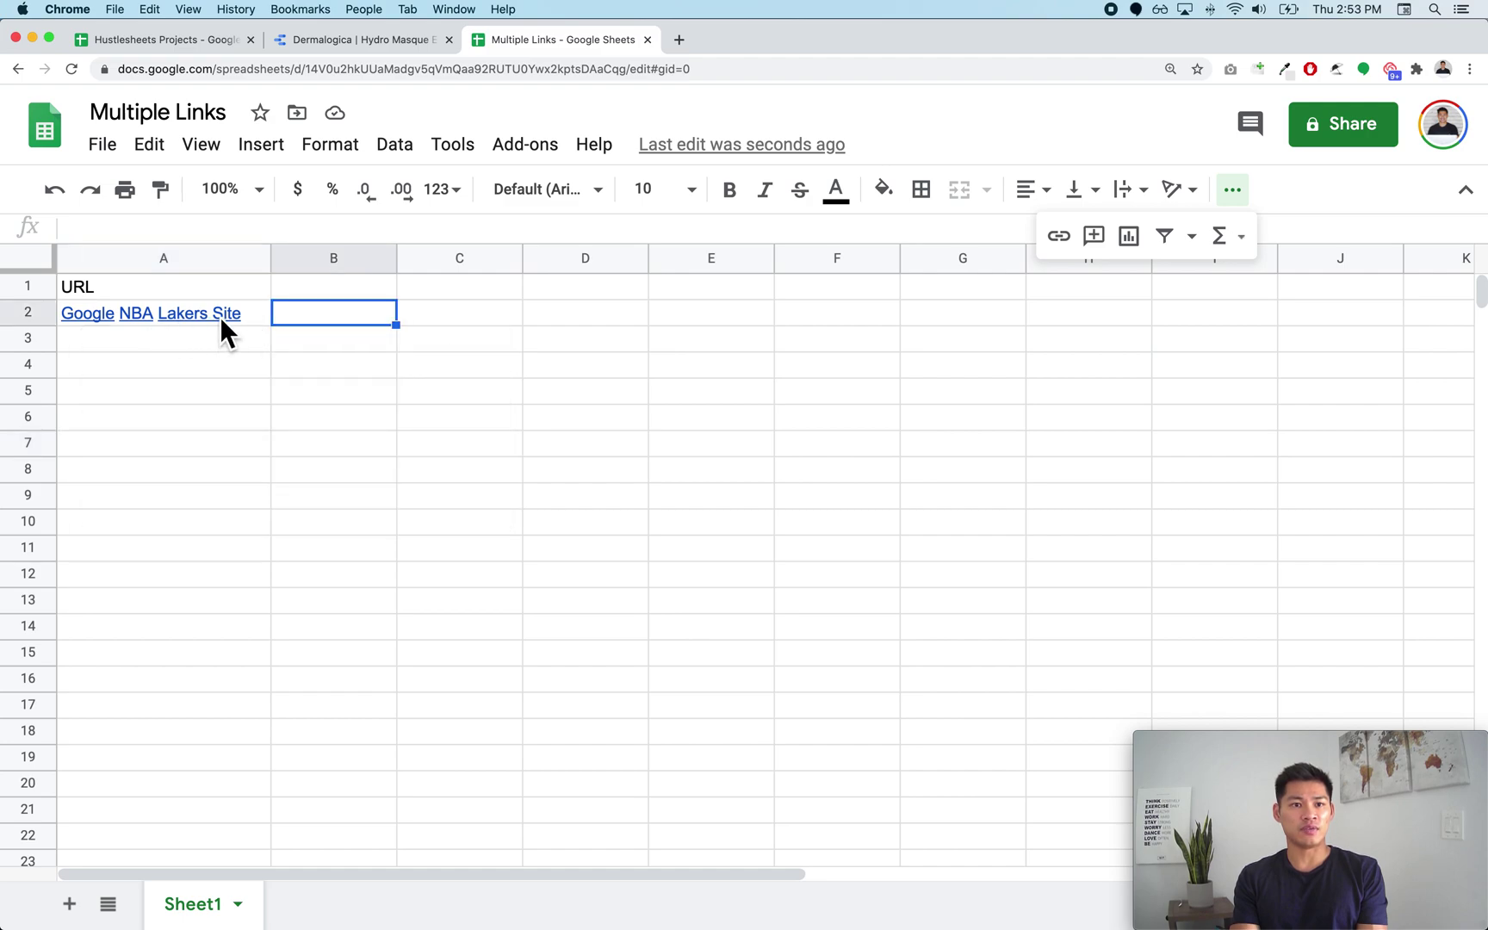
# Step: Insert '|' separators between Google, NBA and Lakers Site in A2, then preview its links
pyautogui.click(256, 319)
pyautogui.doubleClick(253, 324)
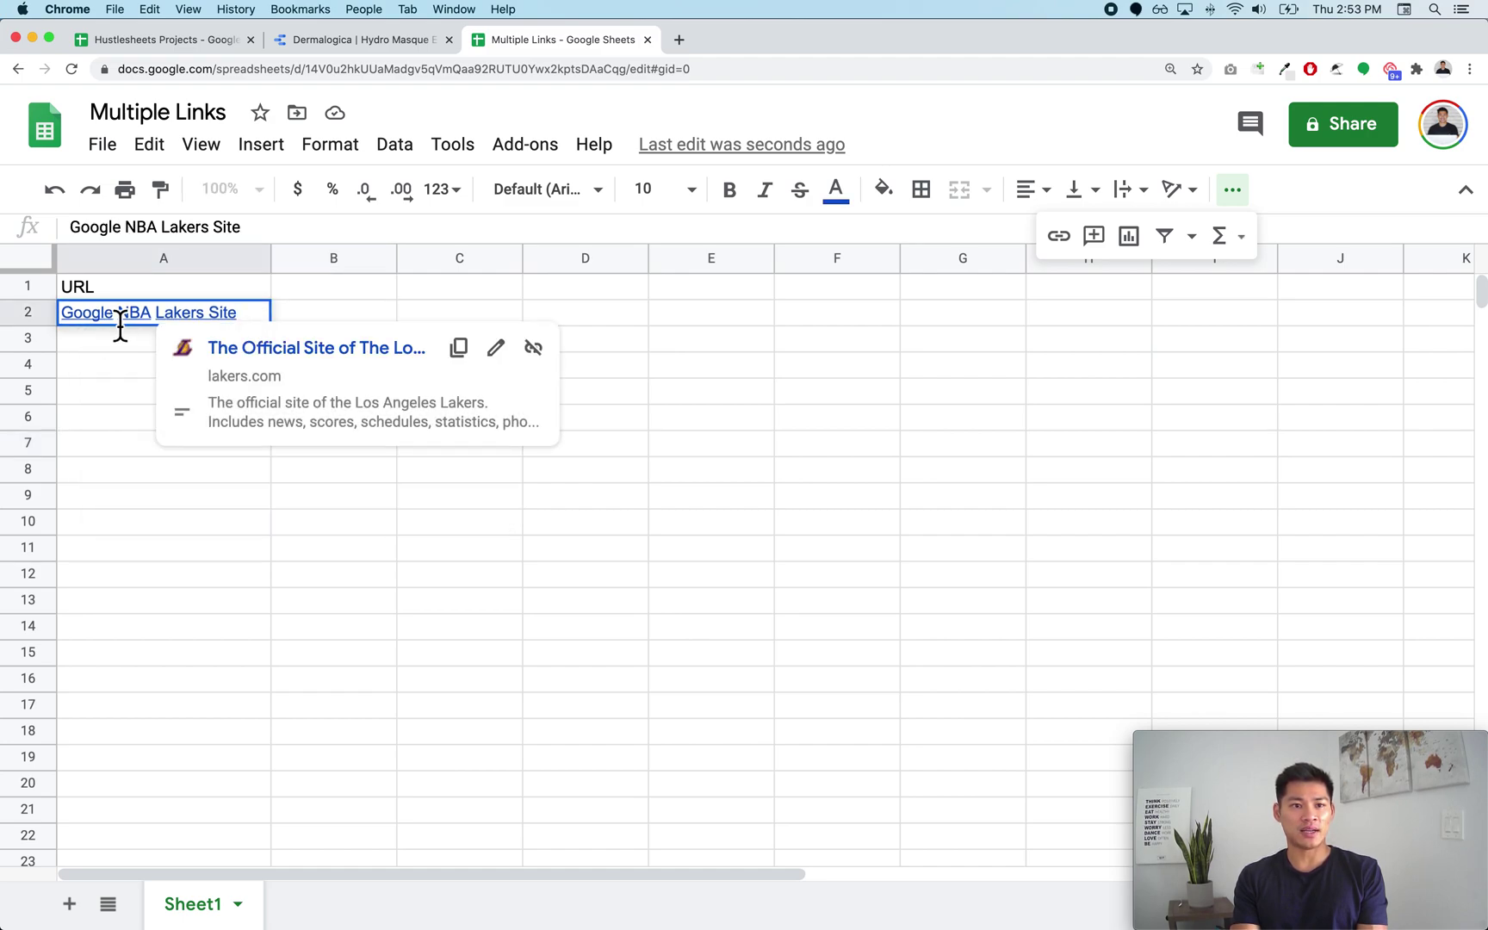
pyautogui.click(123, 320)
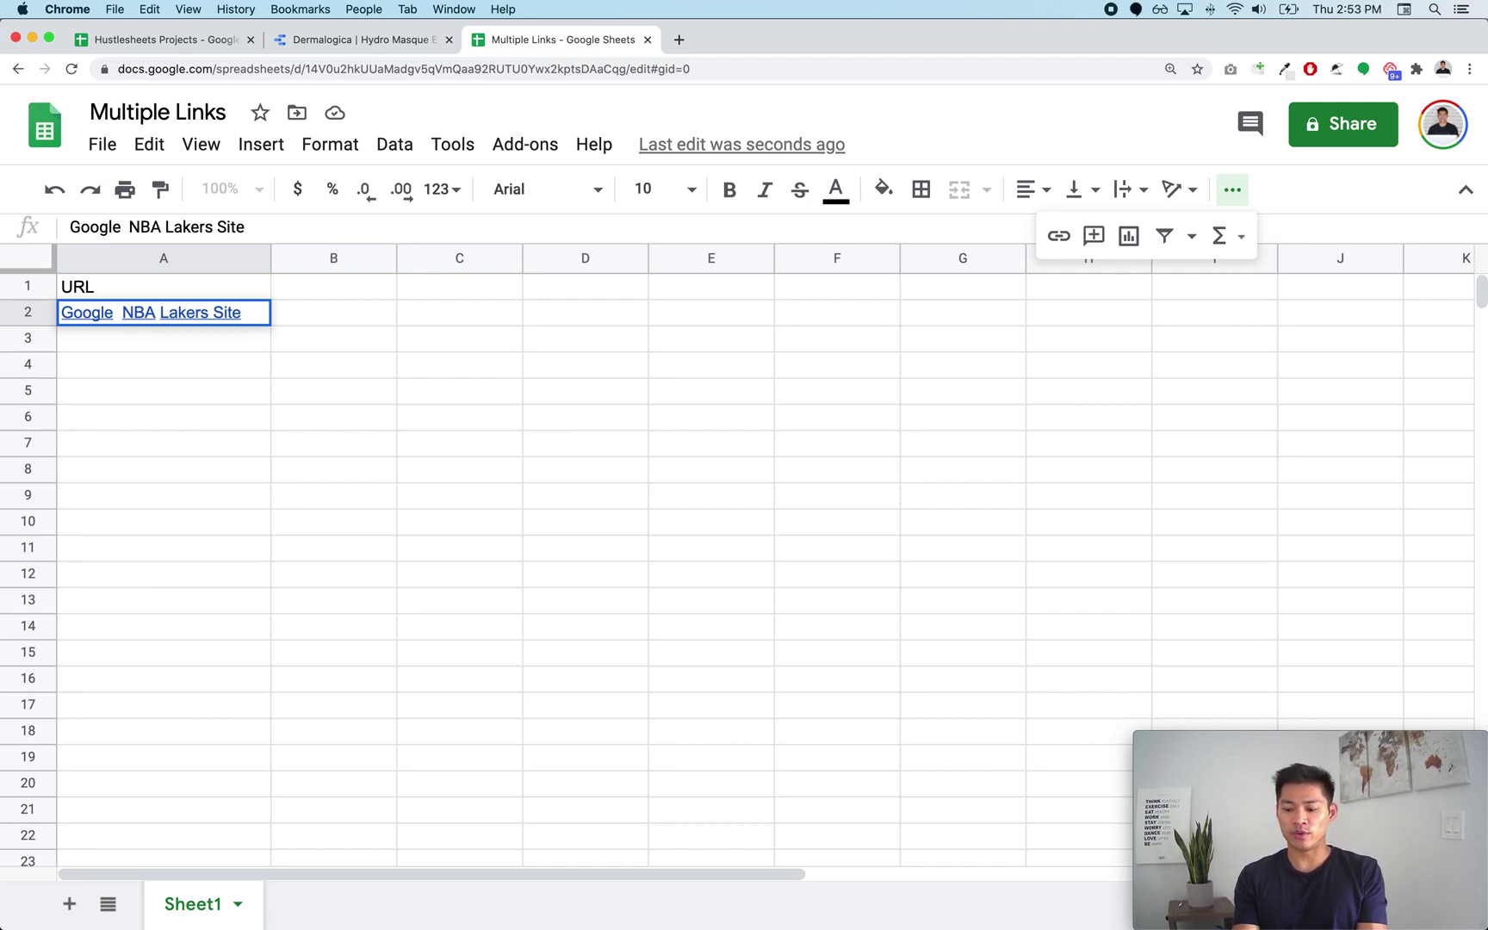
pyautogui.write('|')
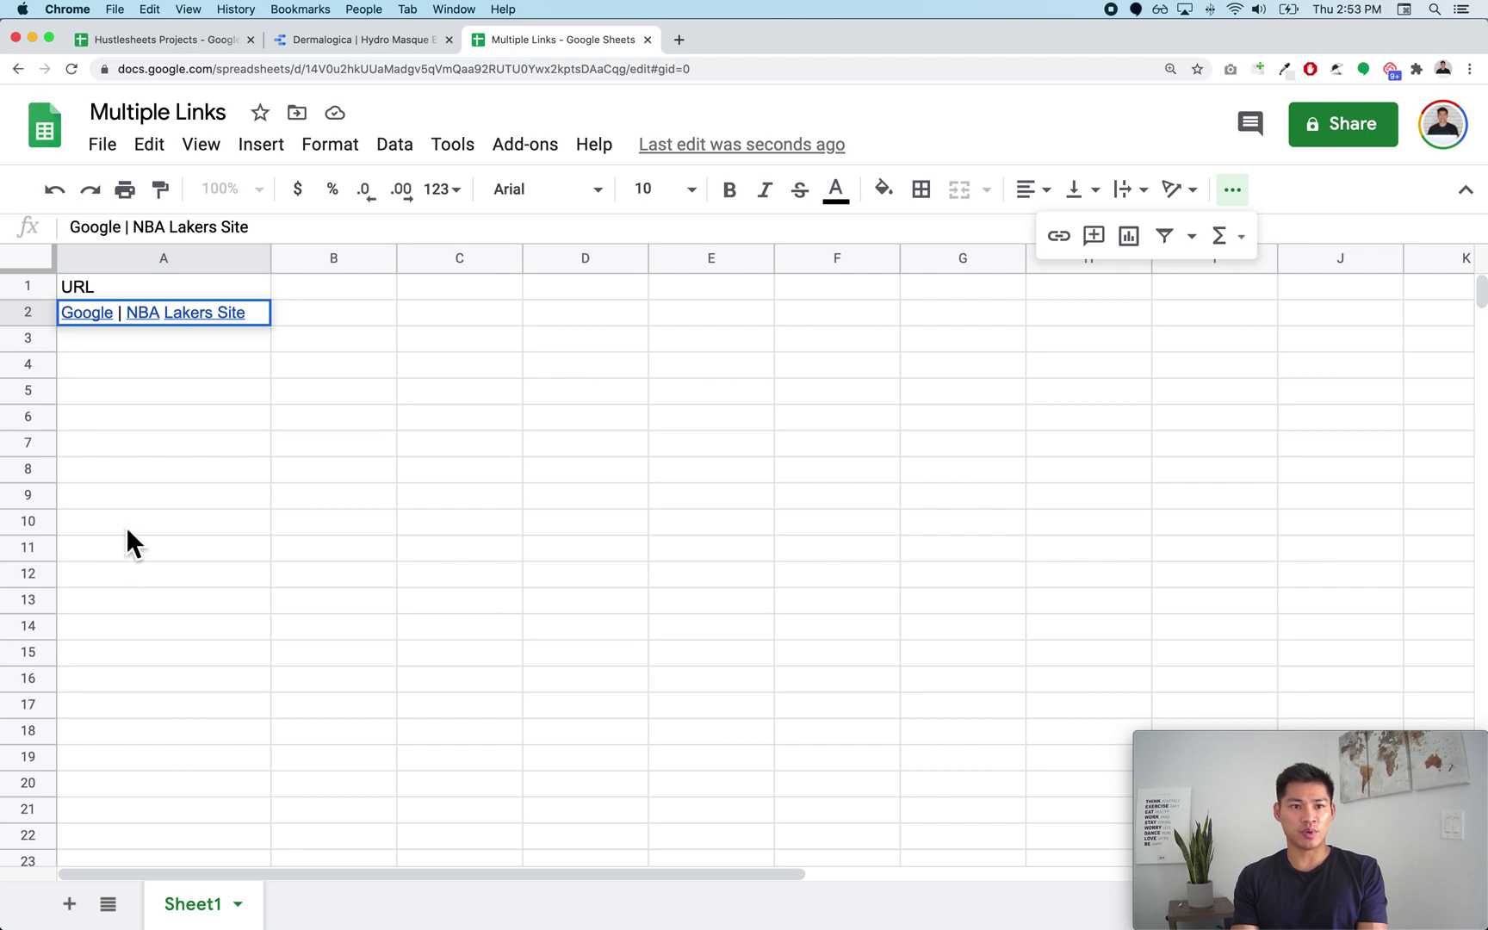
pyautogui.click(163, 318)
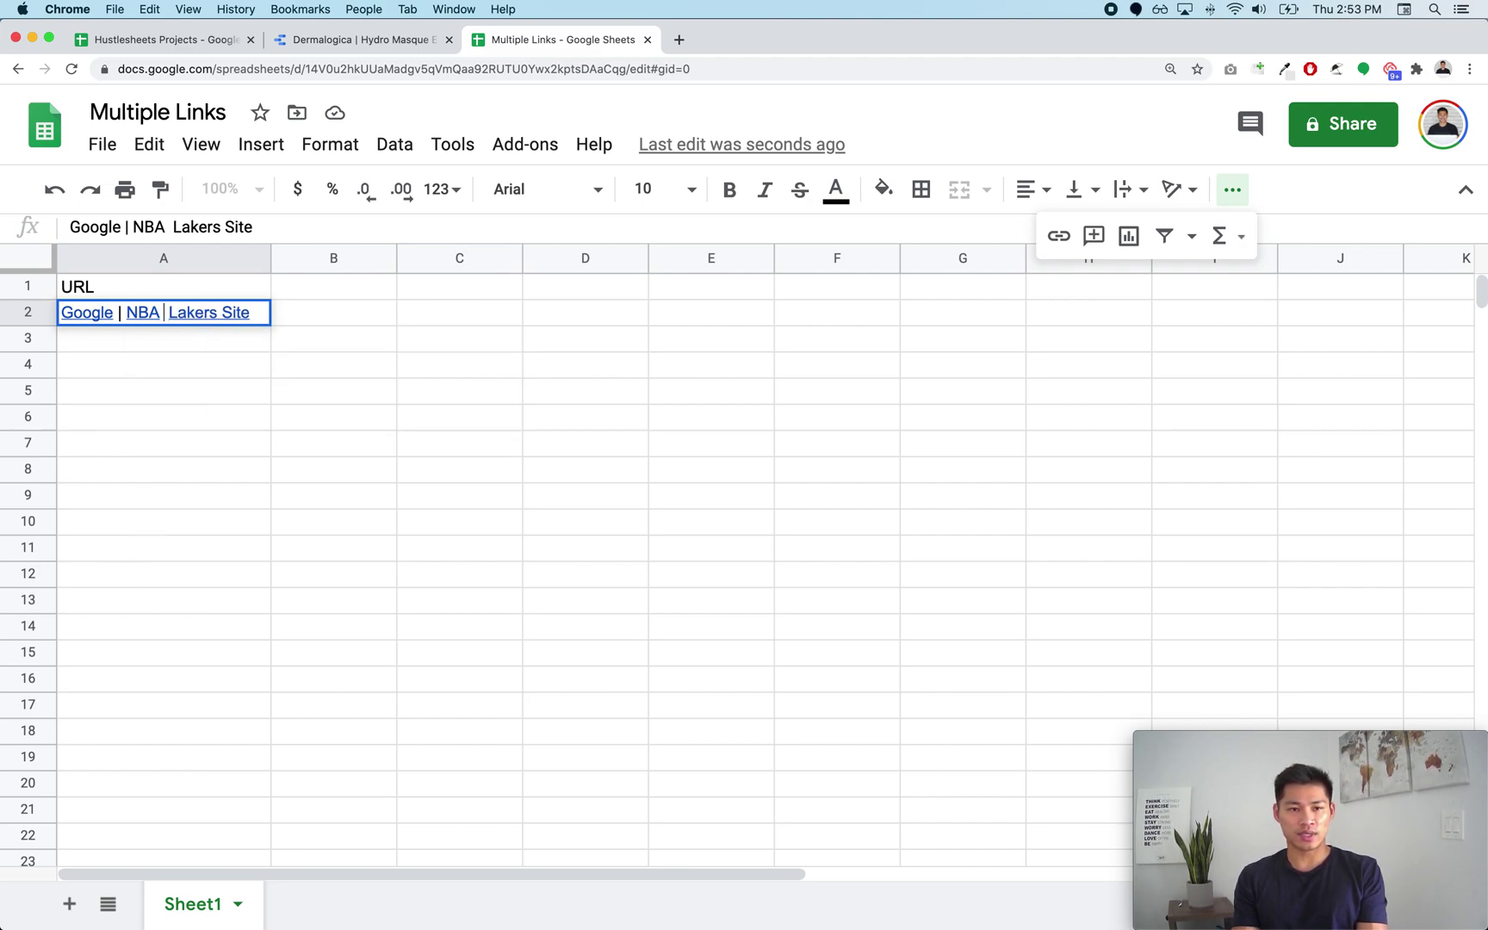
pyautogui.write('|')
pyautogui.press('Return')
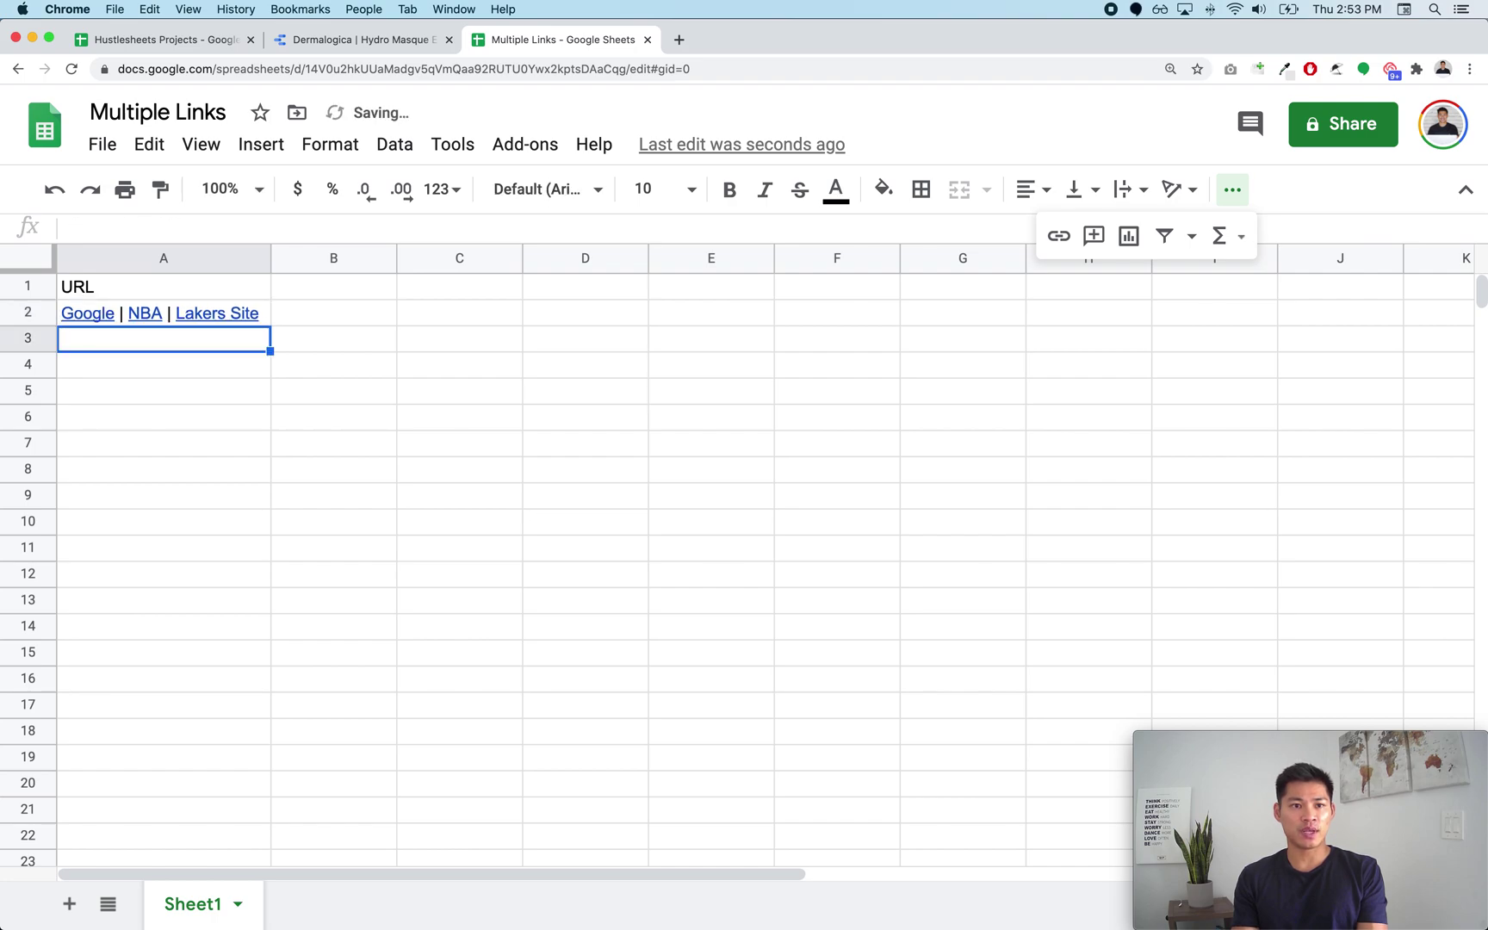
pyautogui.click(164, 465)
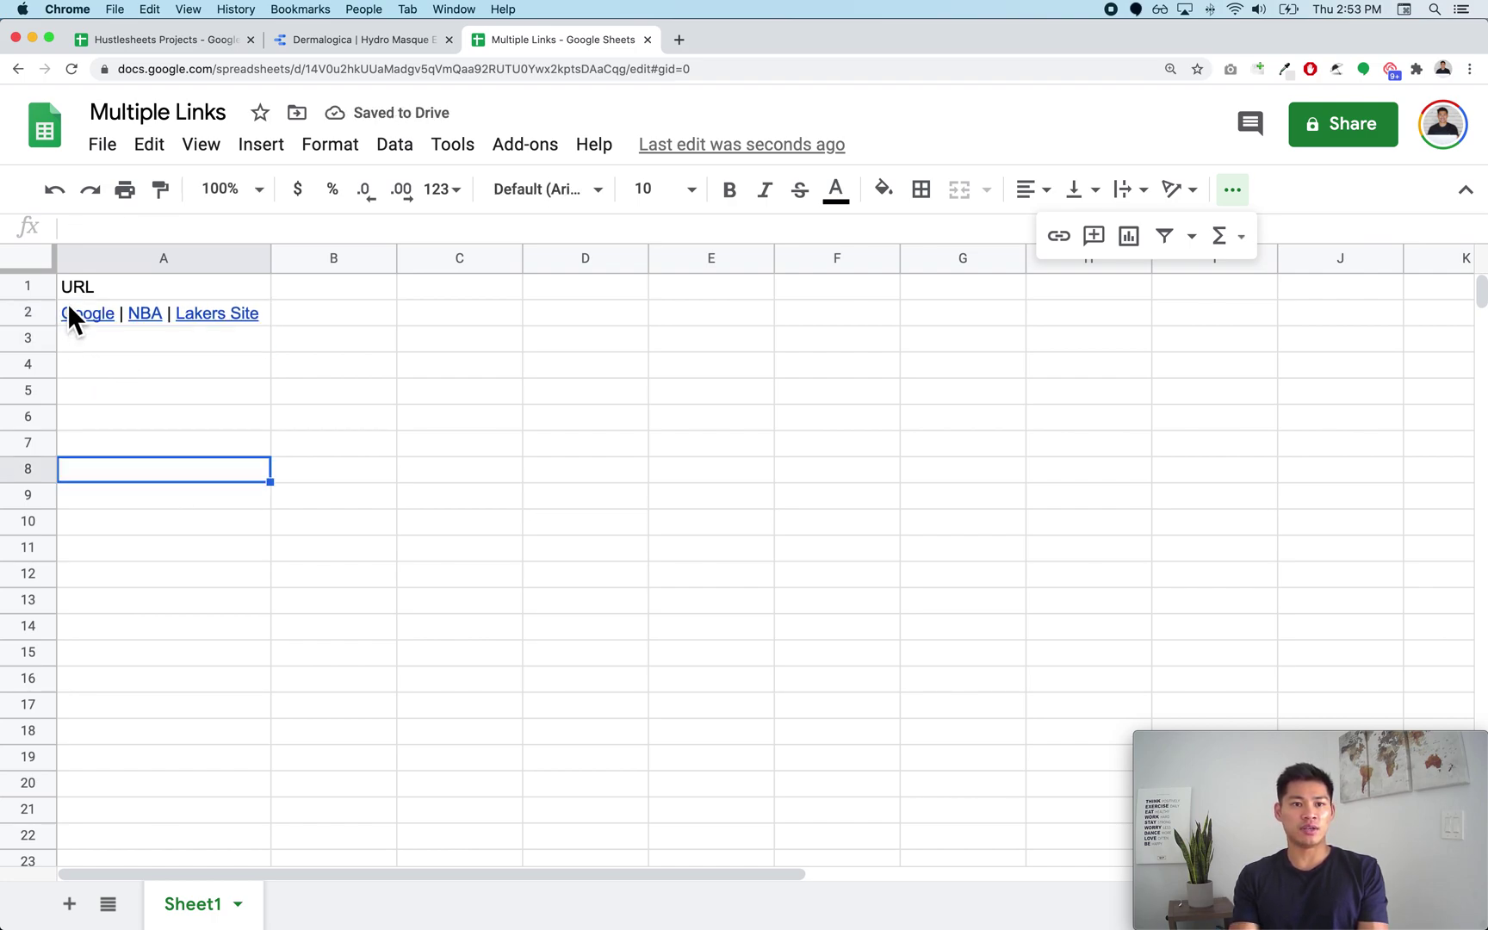
pyautogui.click(196, 325)
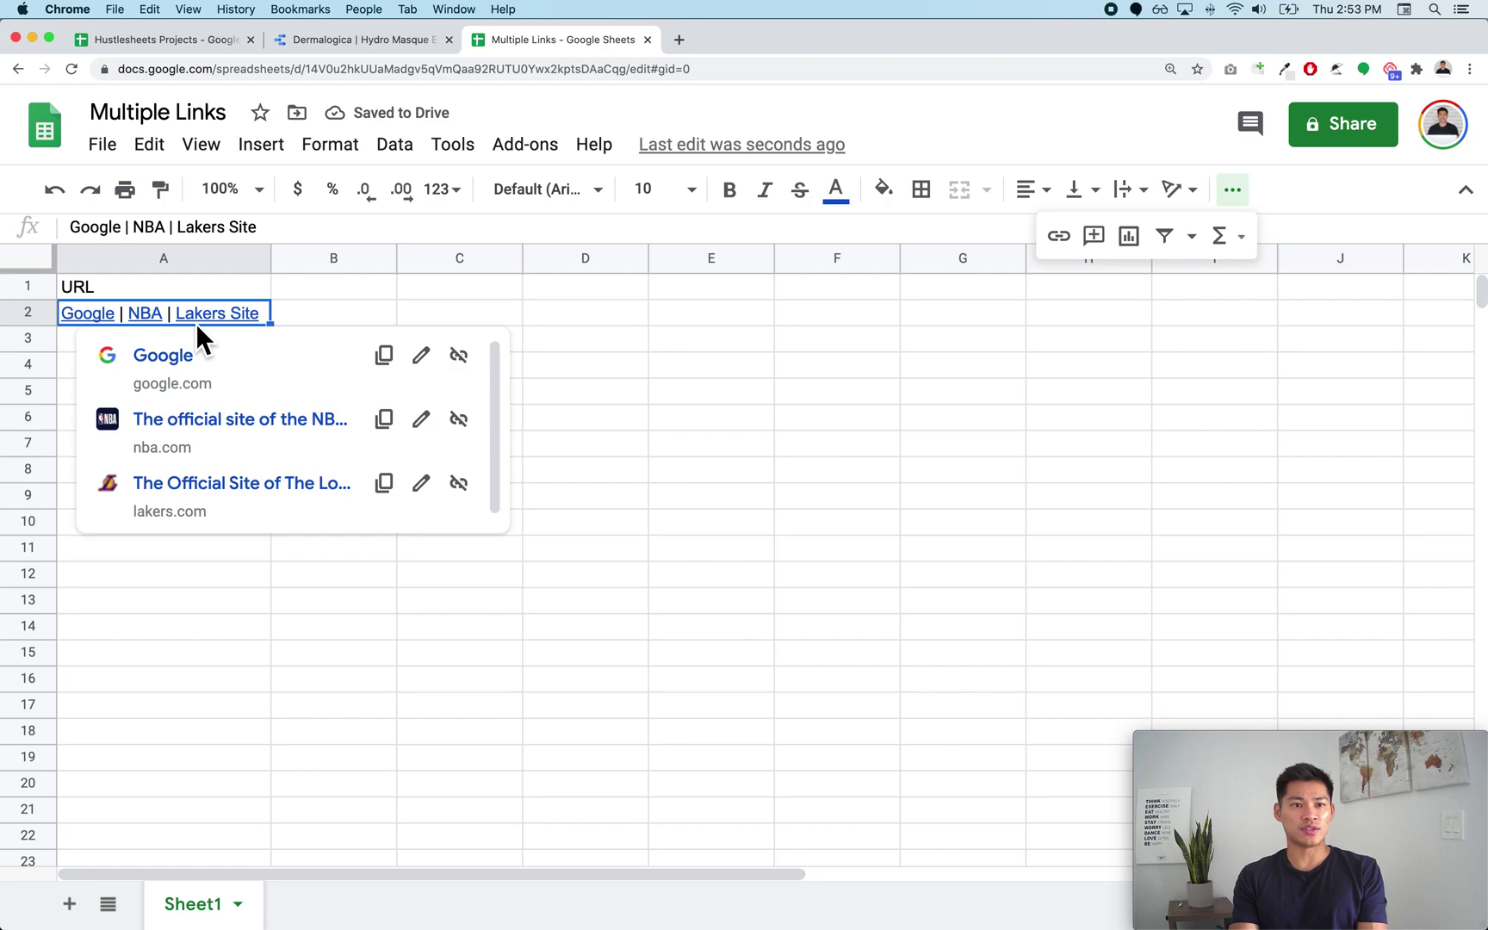
# Step: Open nba.com from A2's link preview, then return to the Multiple Links spreadsheet
pyautogui.click(253, 429)
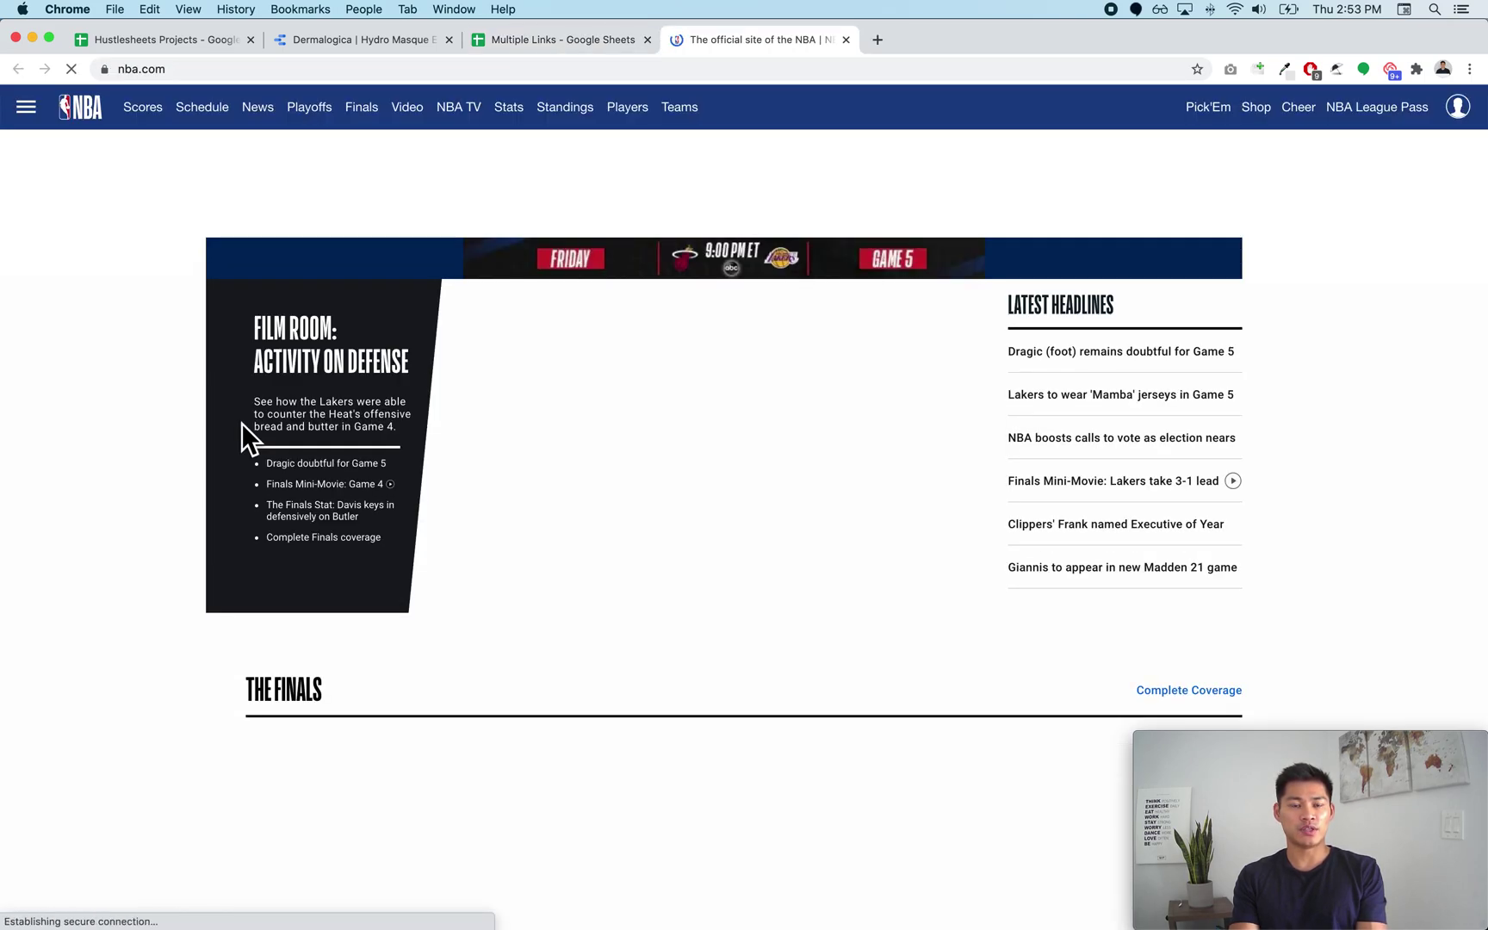
pyautogui.hotkey('ctrl', 'shift', 'Tab')
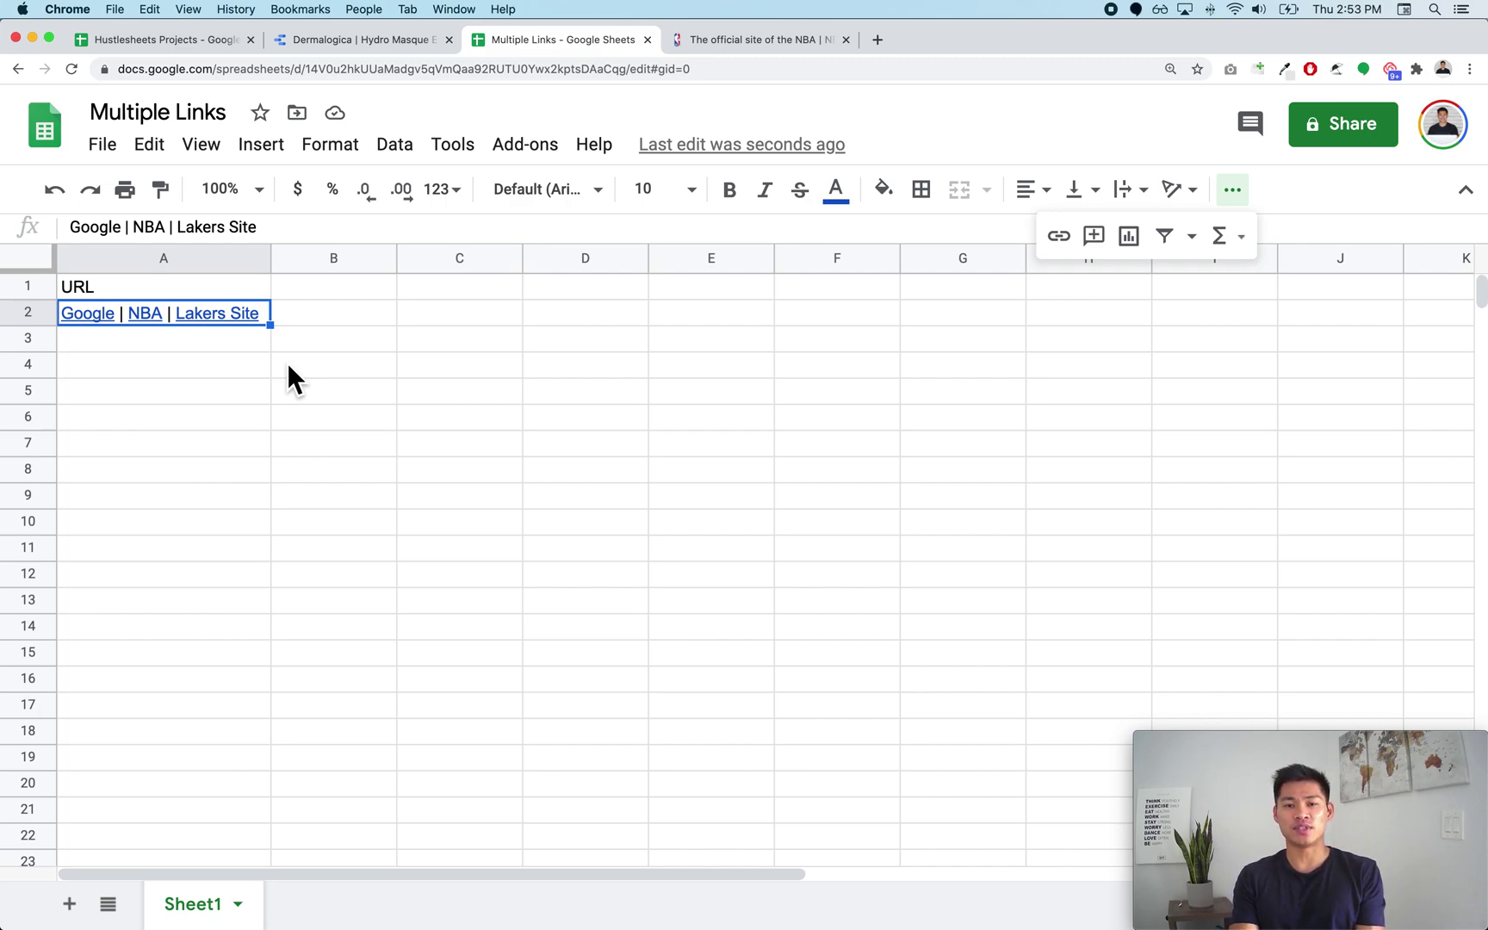
pyautogui.click(345, 371)
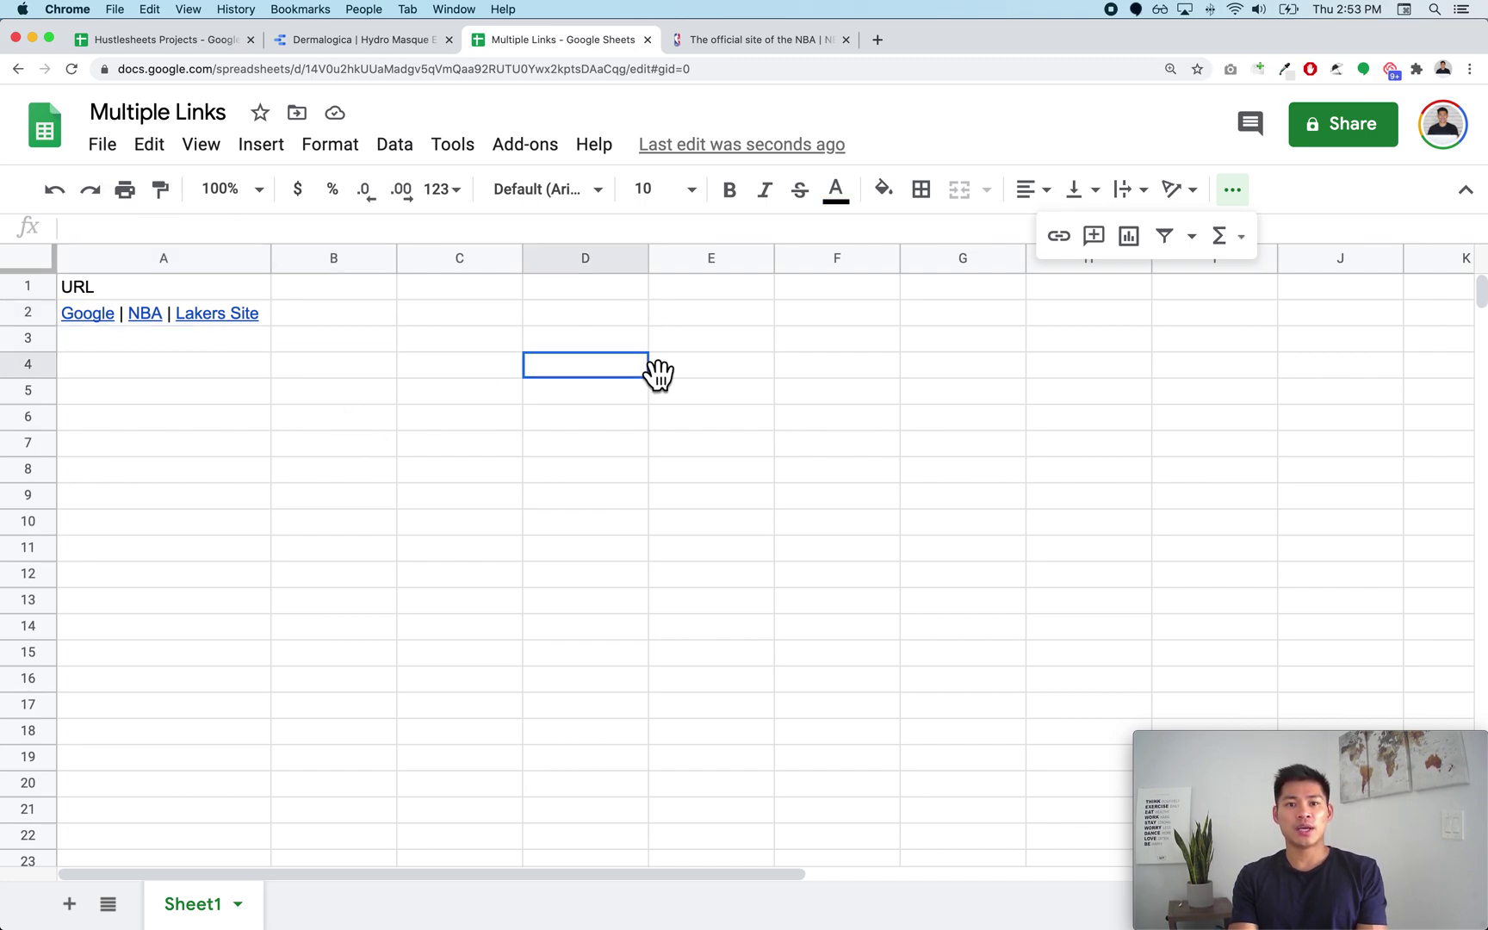
pyautogui.click(646, 363)
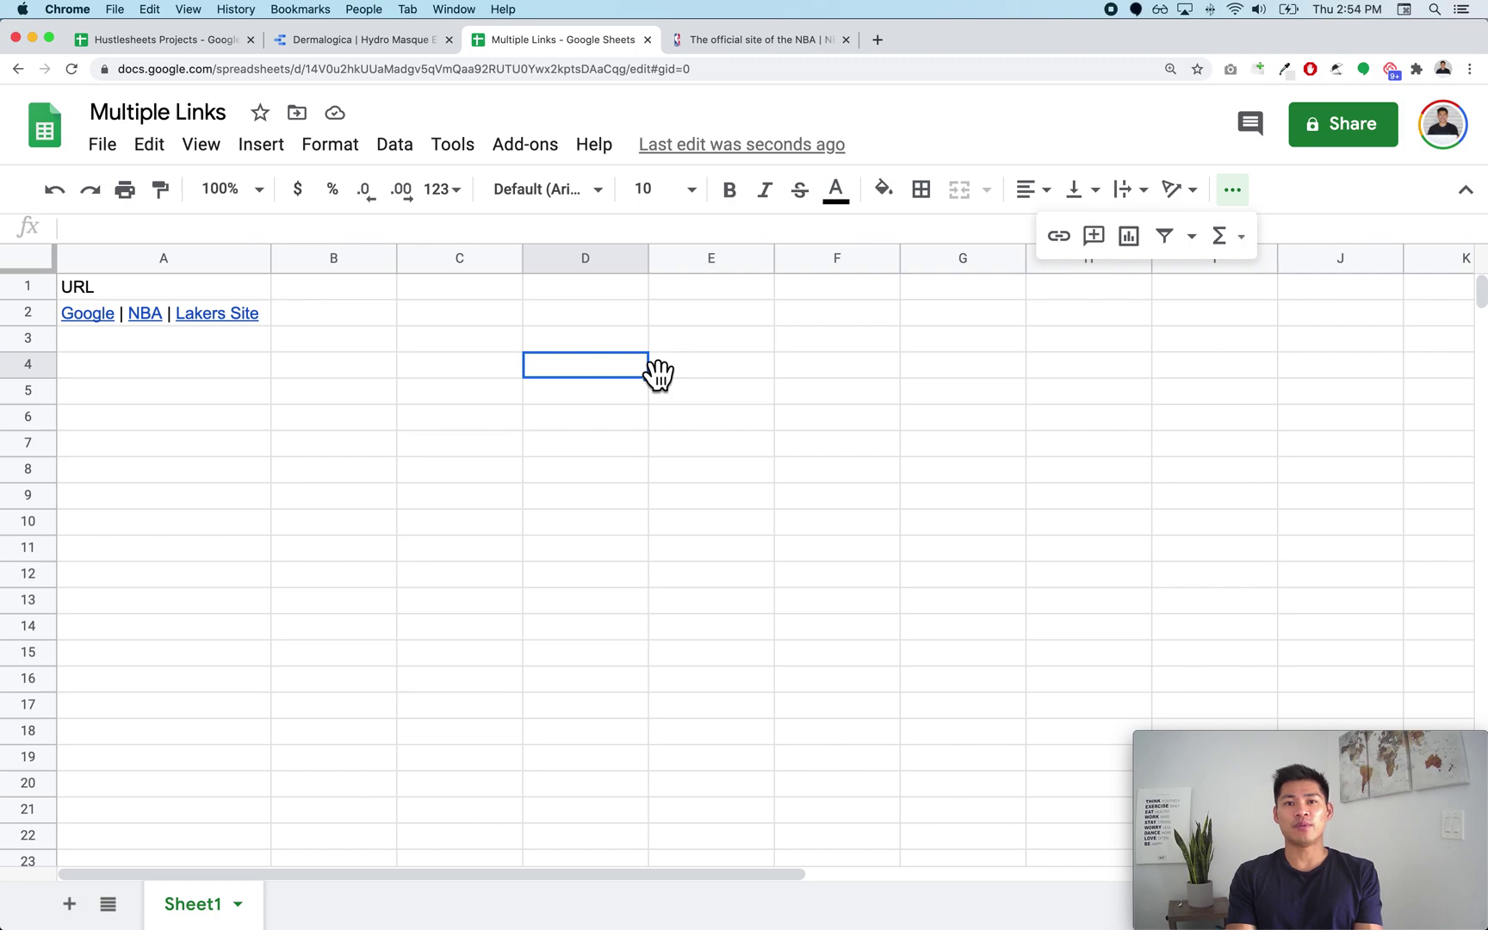